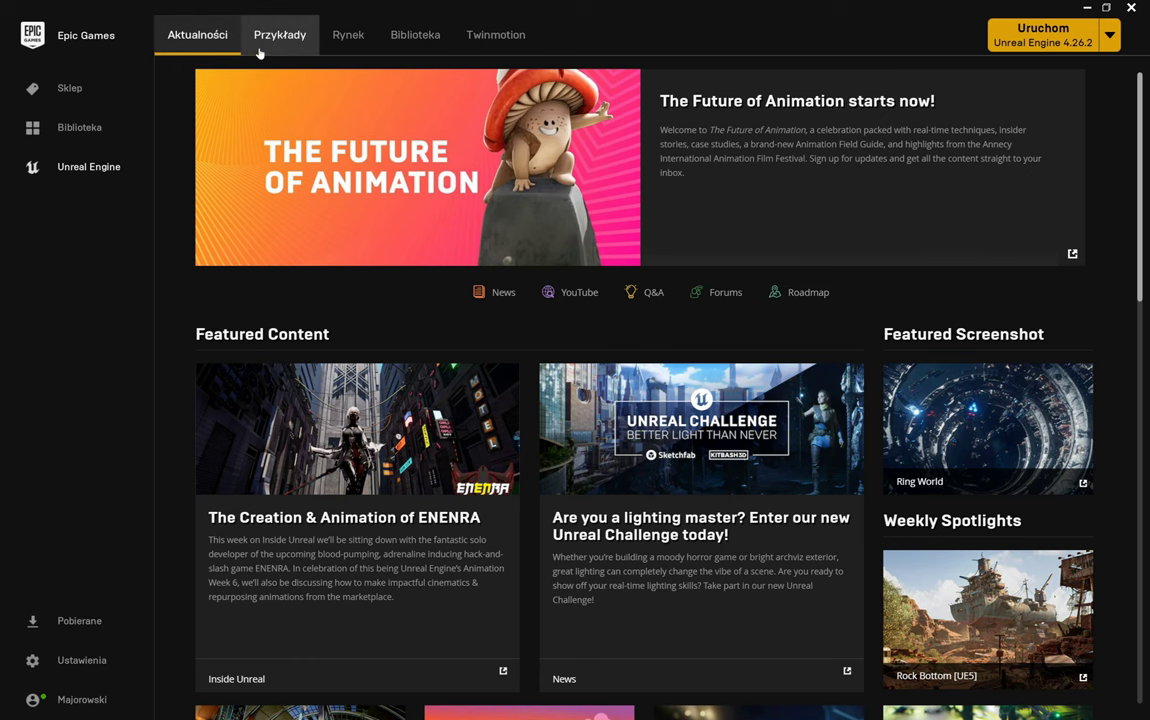
Browse the Samples, Marketplace and Twinmotion pages, then show the Library with engine versions 4.26.2, 4.11.2 and 5.0.2
left_click(264, 40)
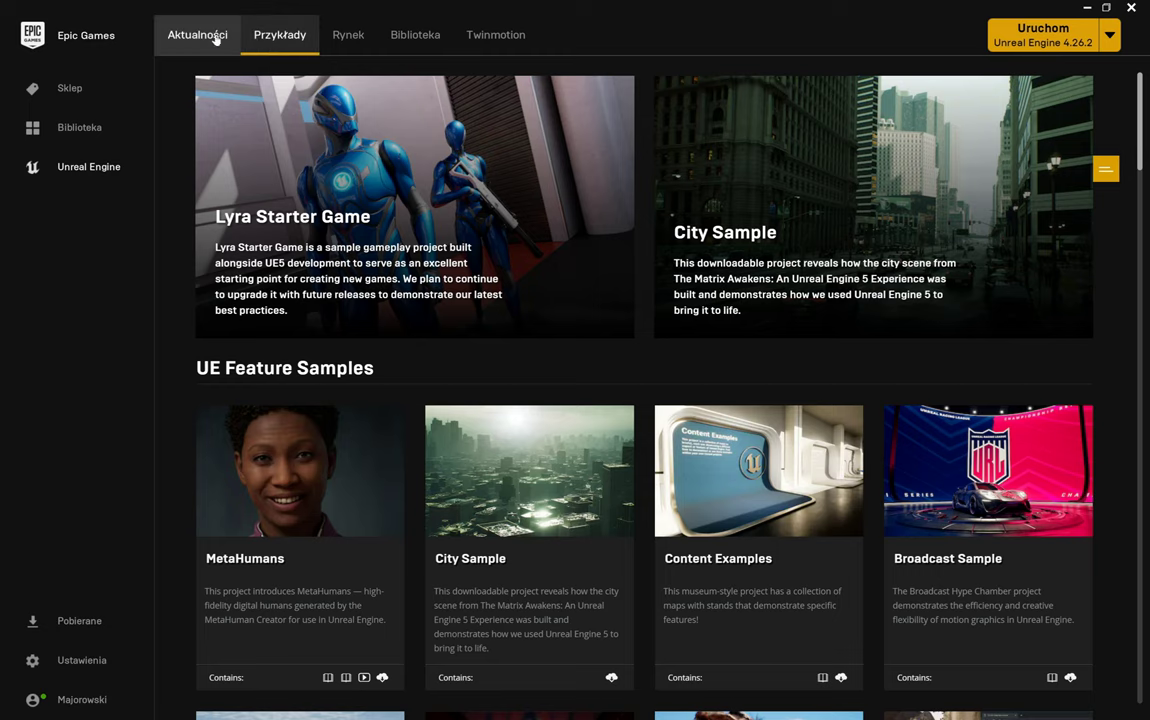
left_click(337, 49)
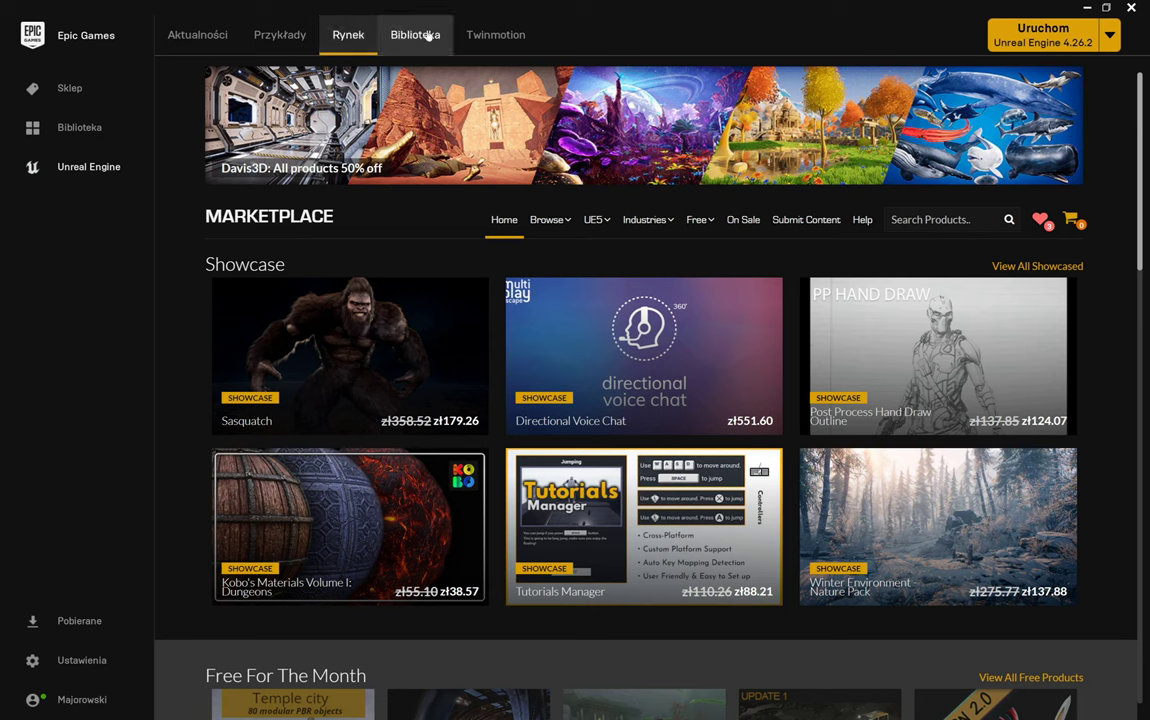
left_click(482, 38)
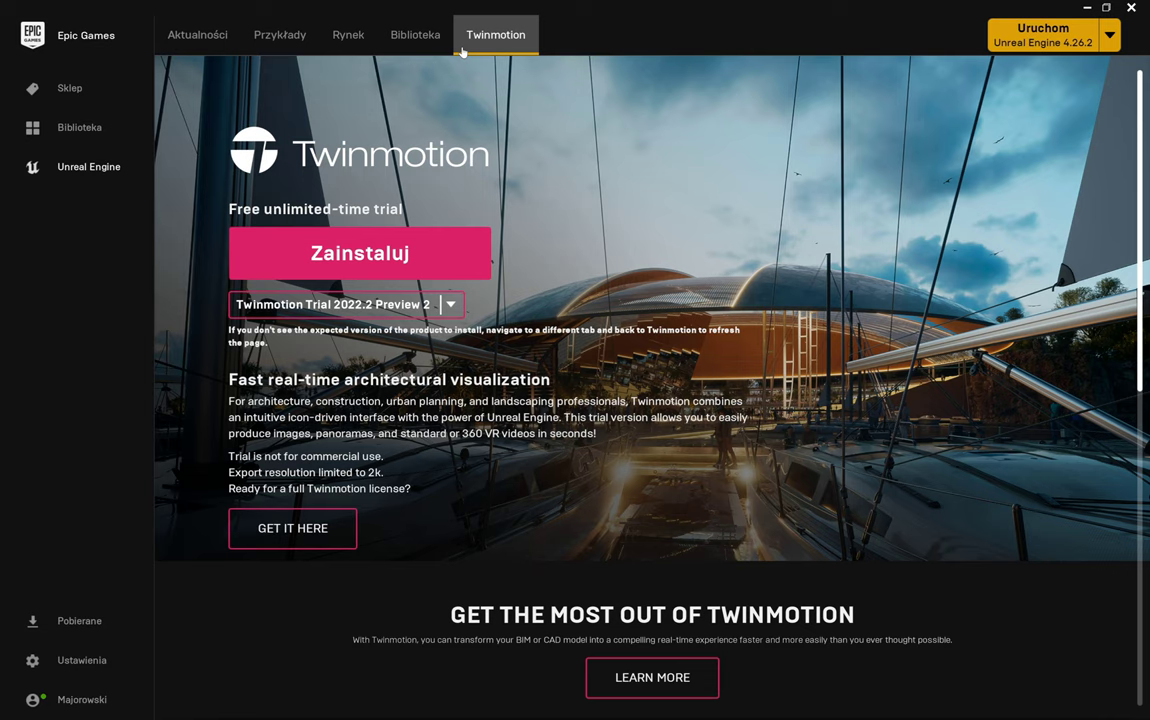
left_click(410, 40)
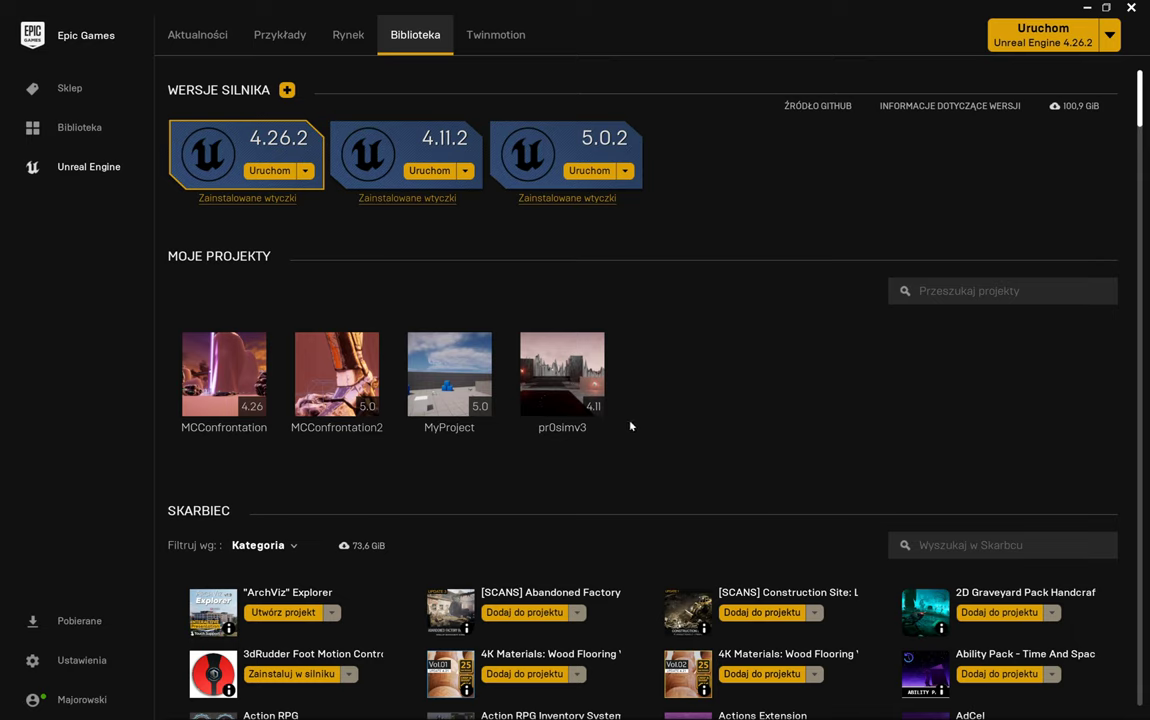
Launch Unreal Engine 5.0.2 from its library card
left_click(590, 171)
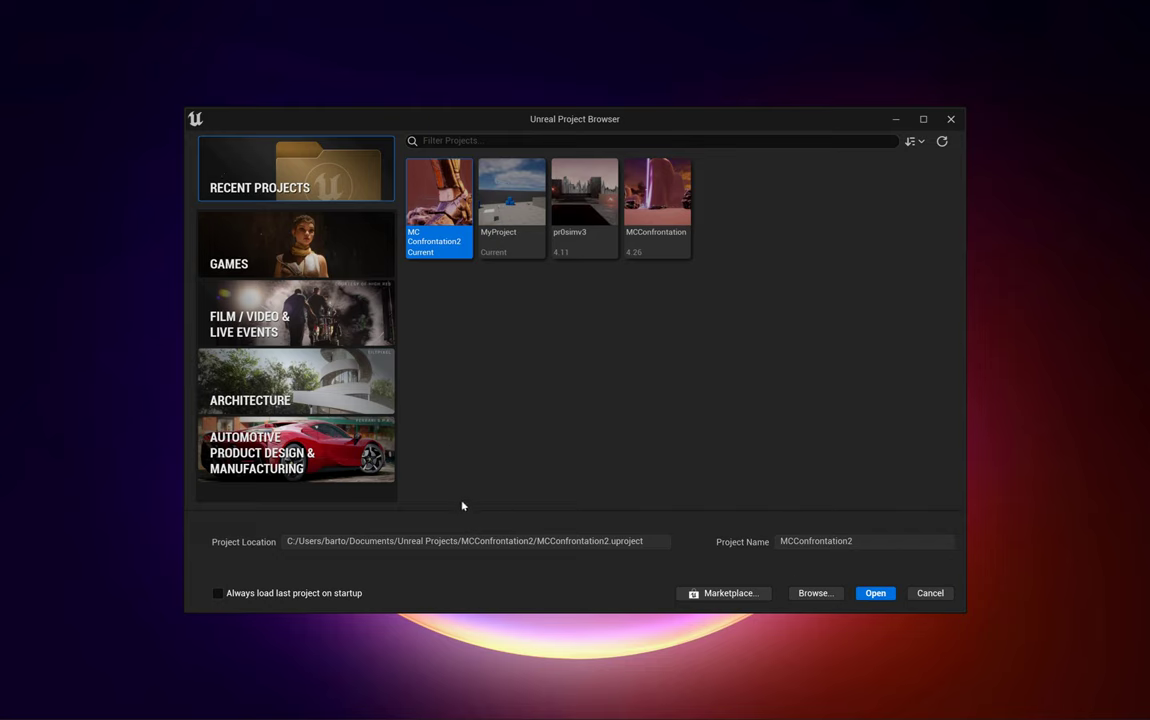
Create a Blueprint (not C++) First Person game project, opening MyProject on FirstPersonMap
left_click(258, 243)
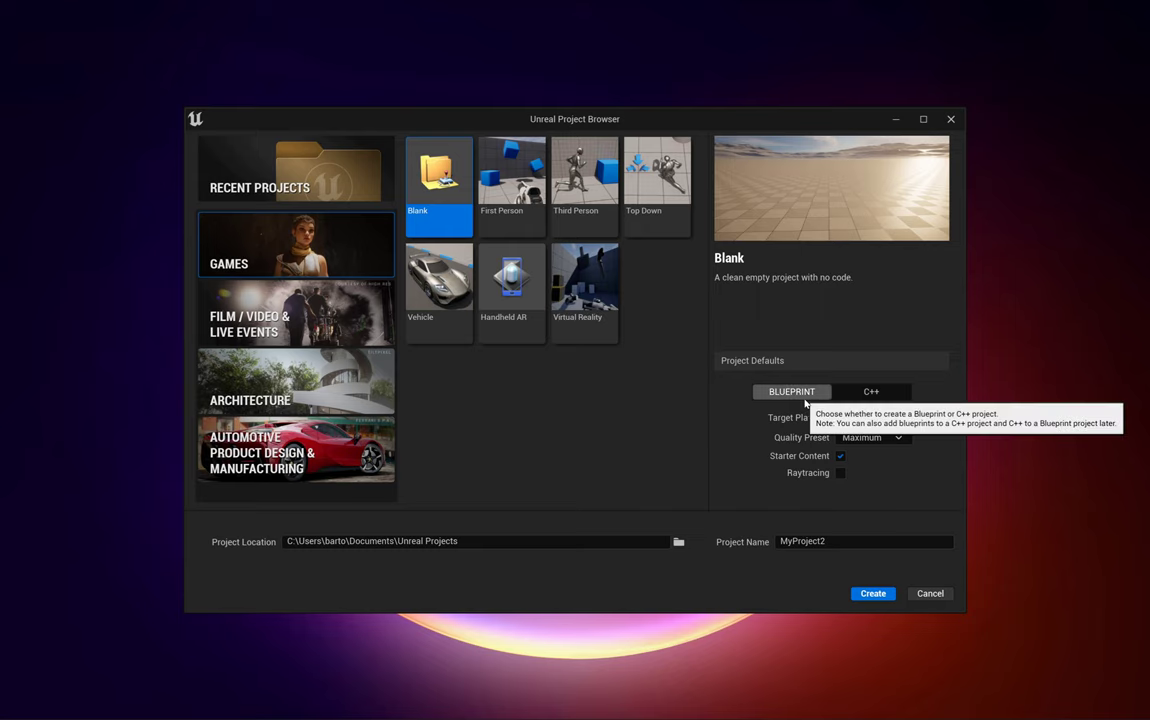
left_click(862, 395)
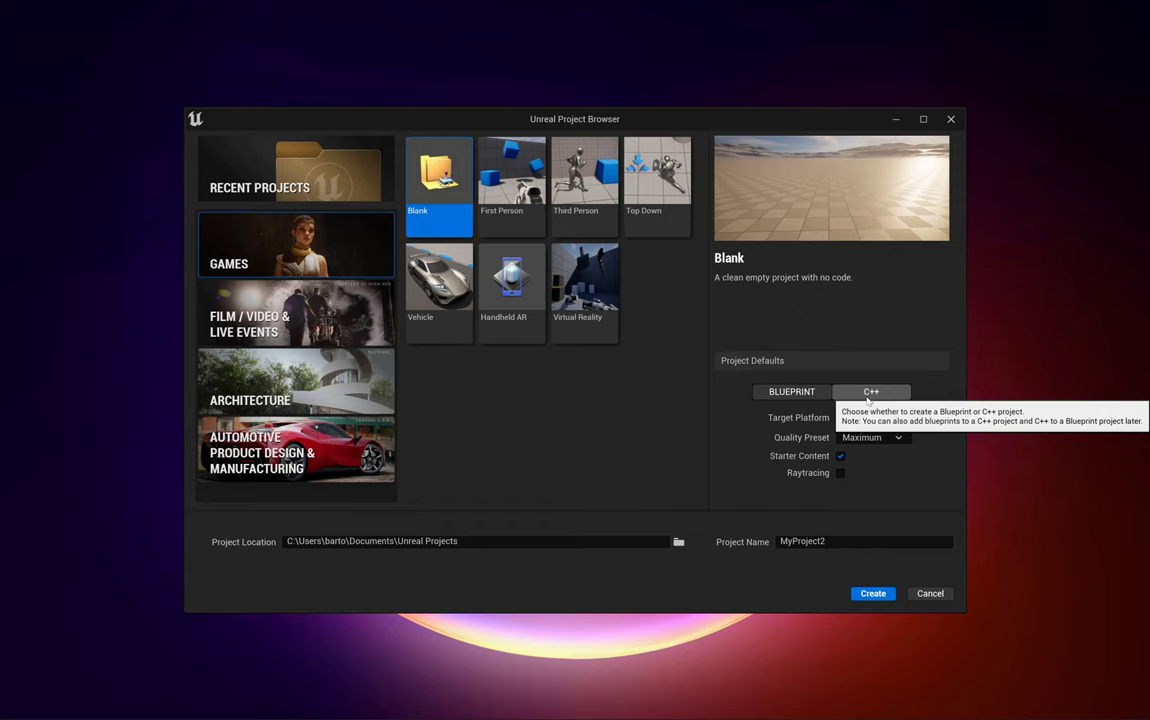
left_click(816, 393)
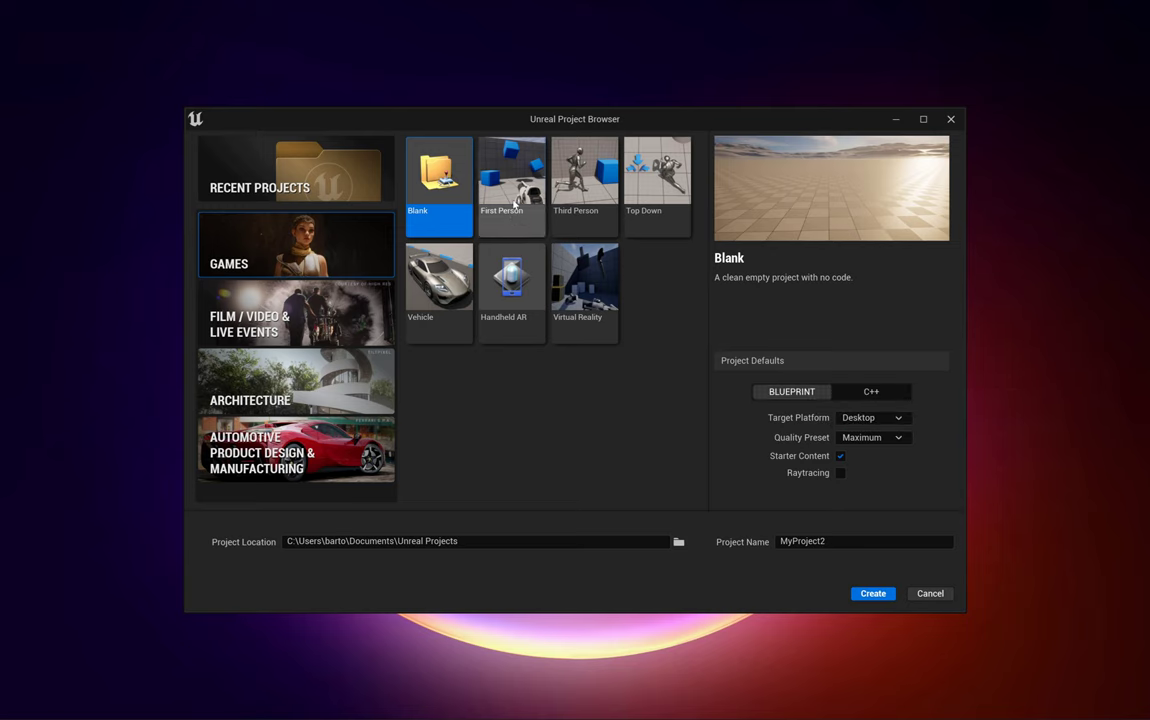
left_click(514, 213)
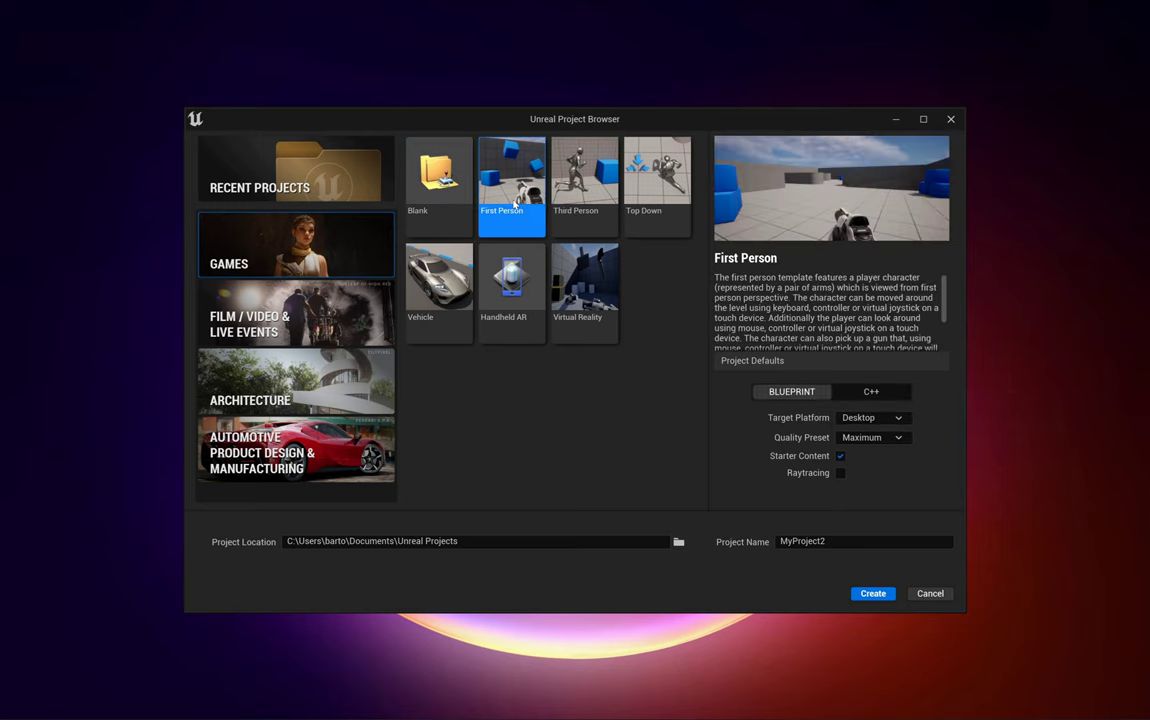
left_click(873, 594)
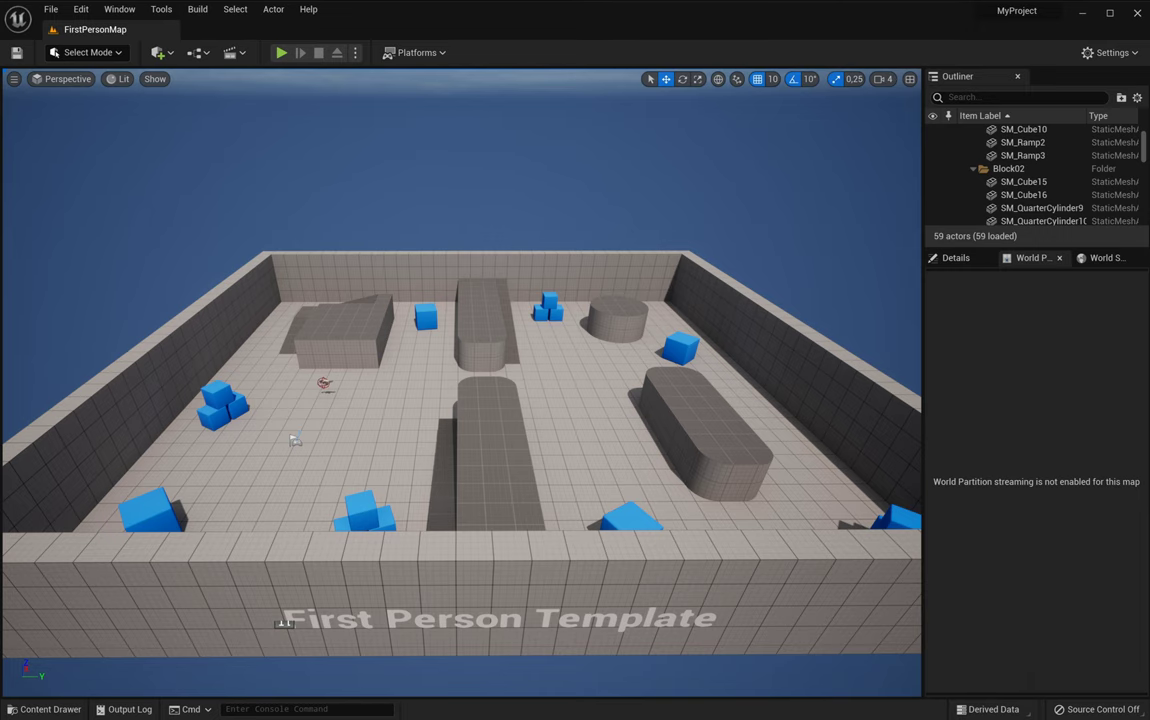
scroll(396, 292, "up", 10)
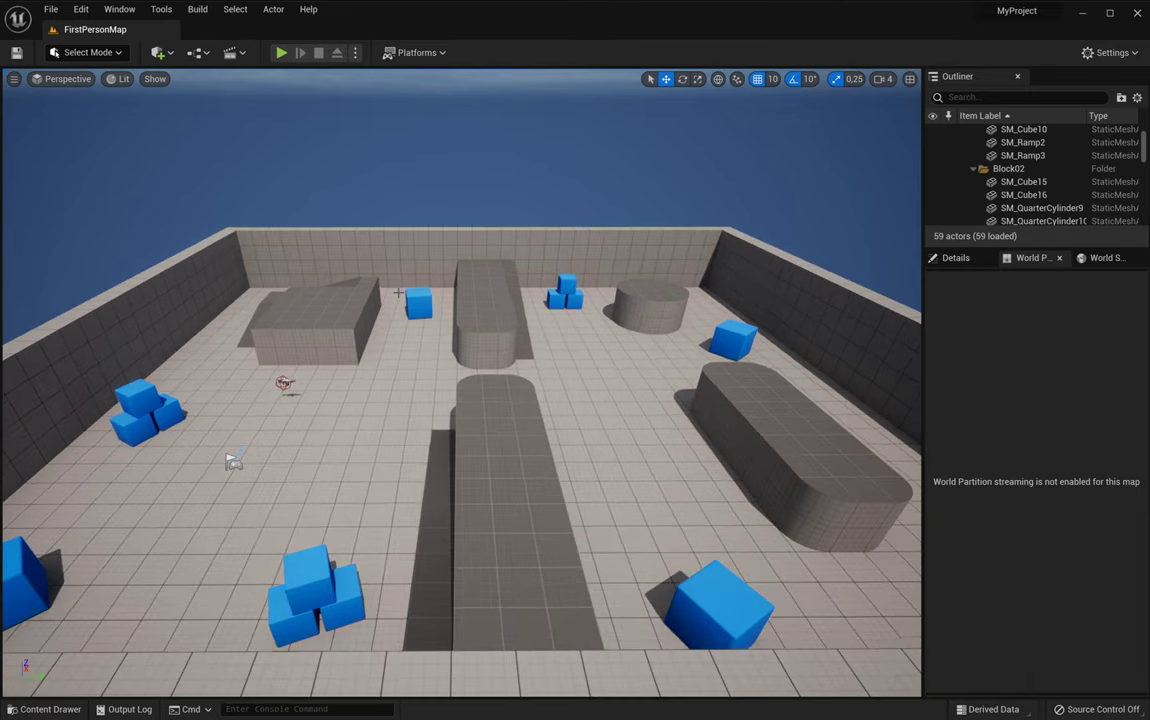
scroll(396, 292, "up", 3)
scroll(398, 292, "down", 6)
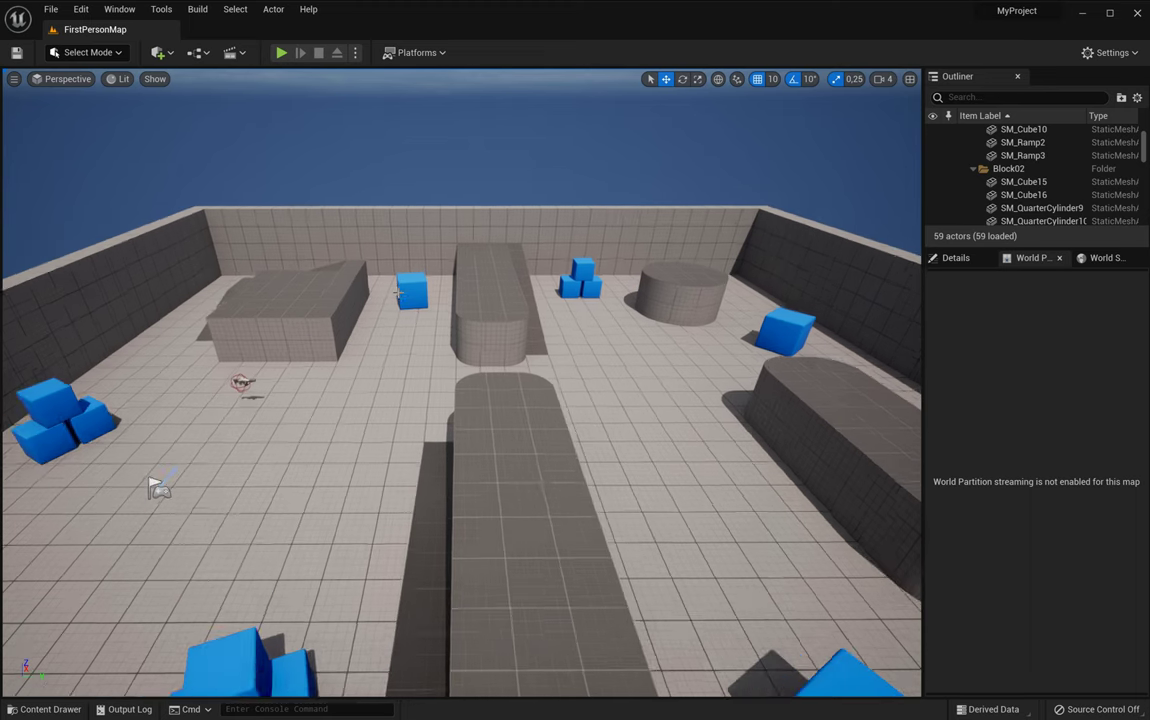
scroll(398, 293, "down", 3)
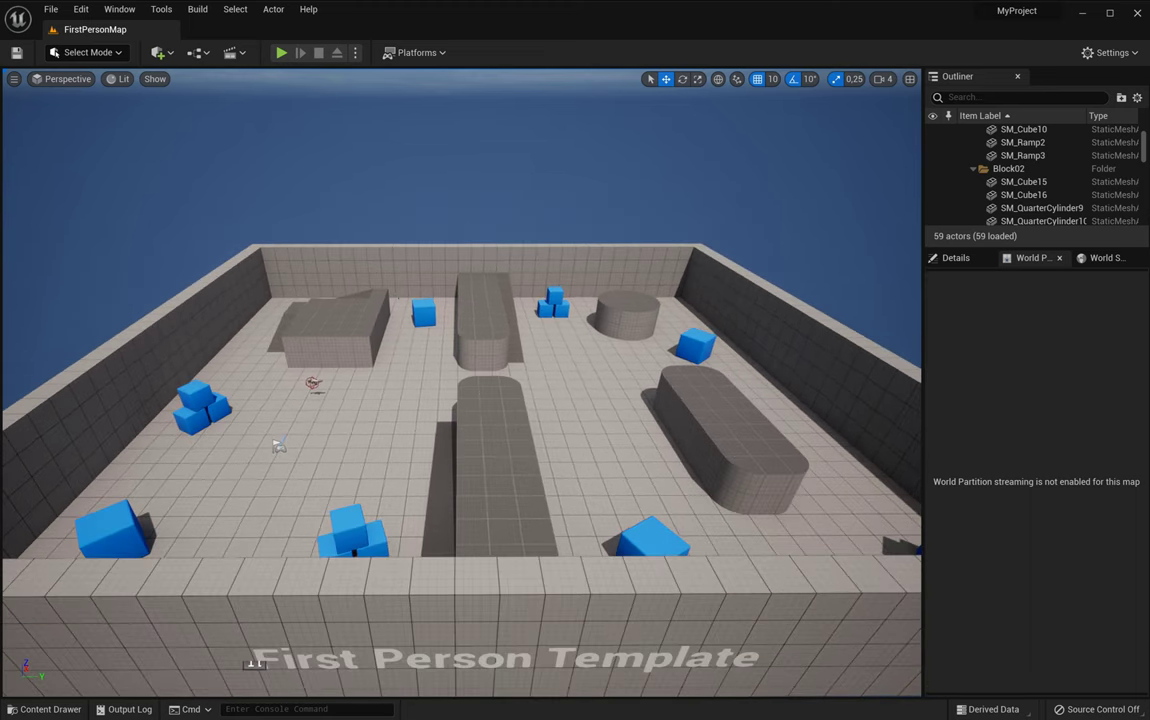
left_click_drag(398, 292, 340, 405, "alt")
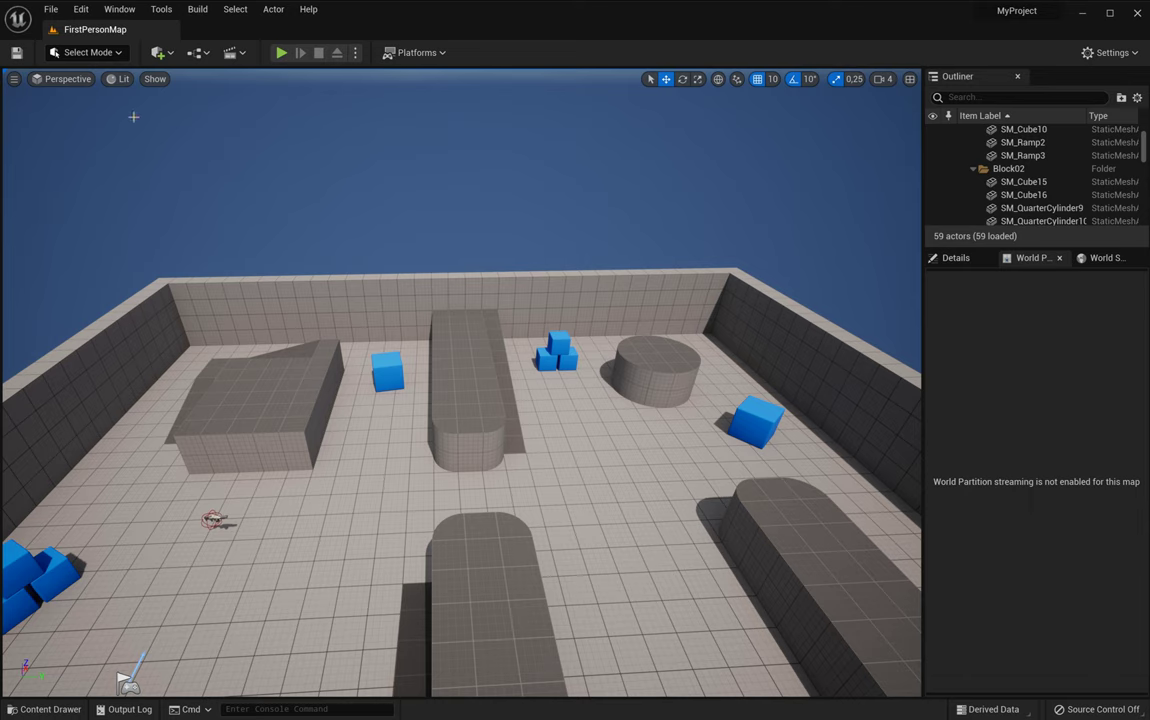
Place a Cube from the Shapes menu onto the central platform
left_click(170, 54)
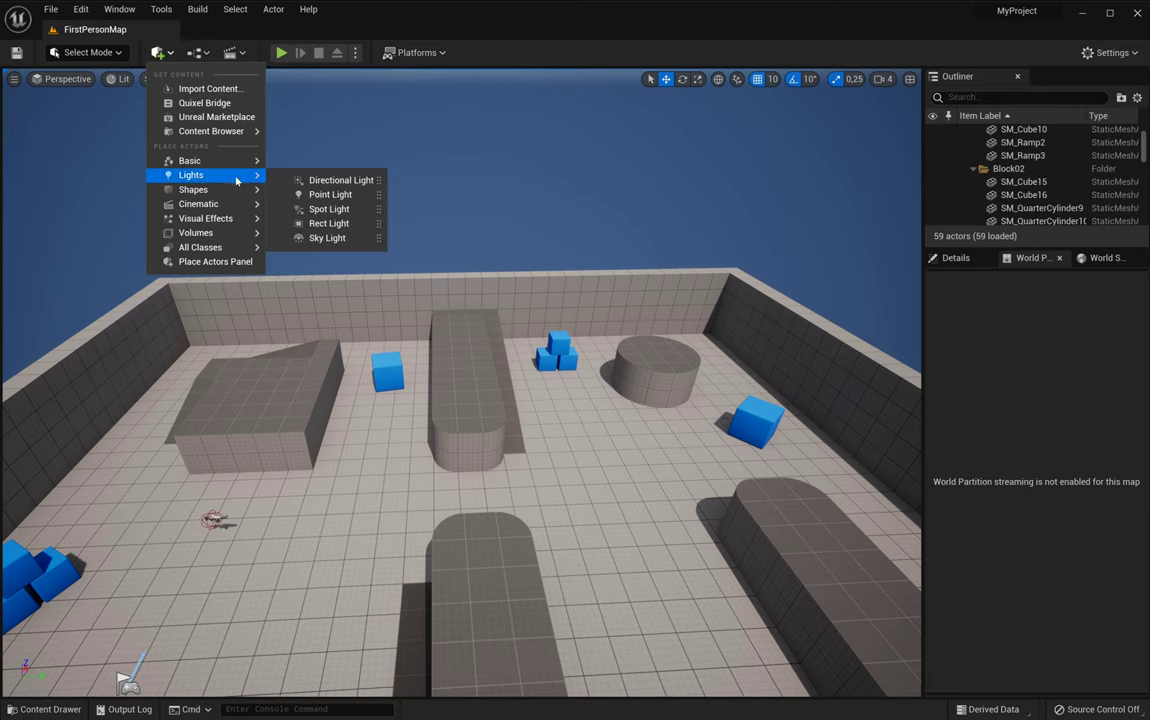
mouse_move(234, 190)
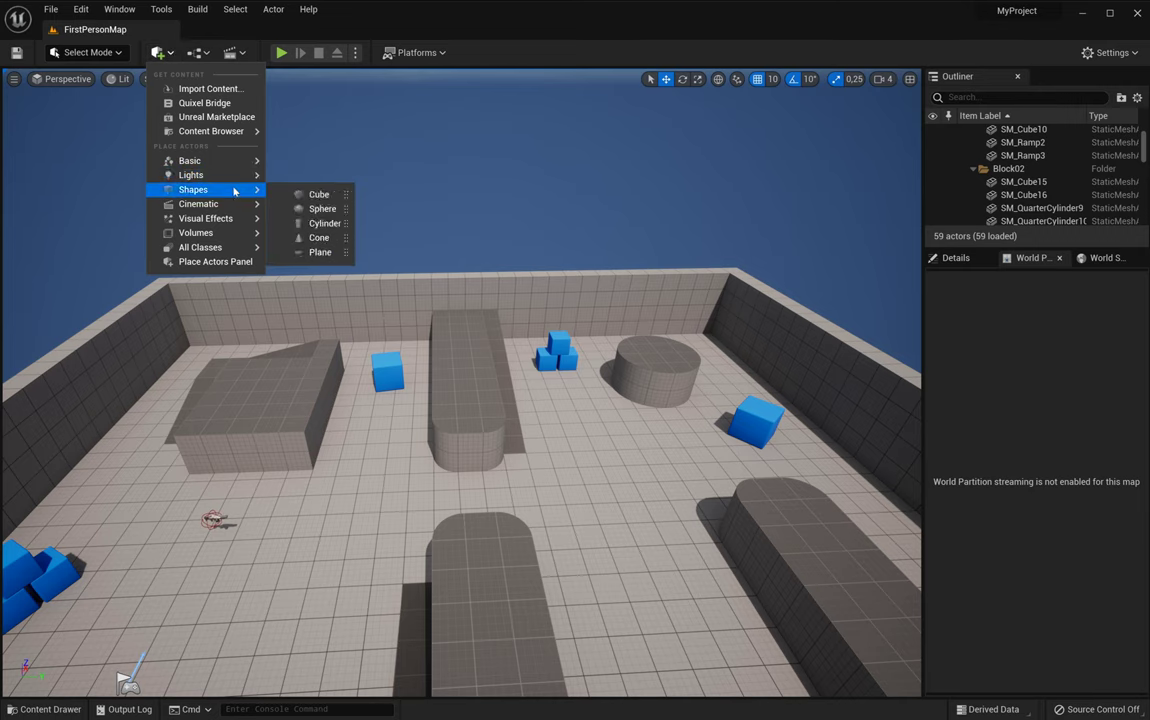
left_click(298, 194)
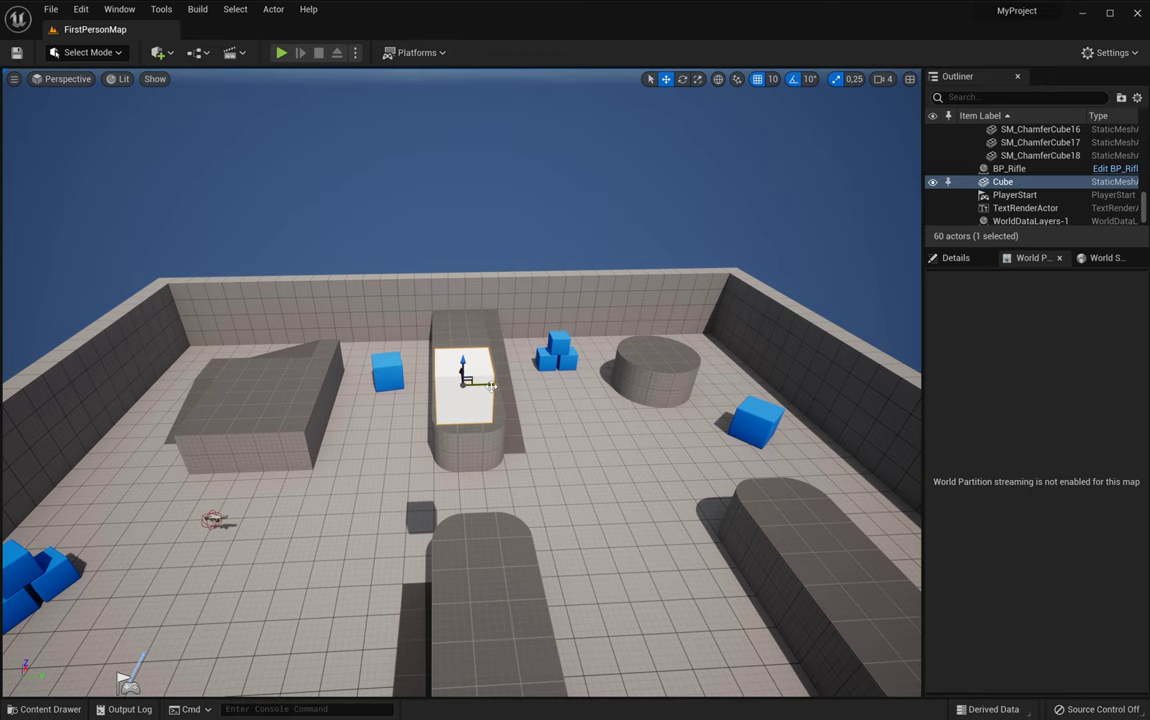
Move the cube off the long block onto the floor beside it and frame it in view
left_click_drag(492, 386, 431, 432)
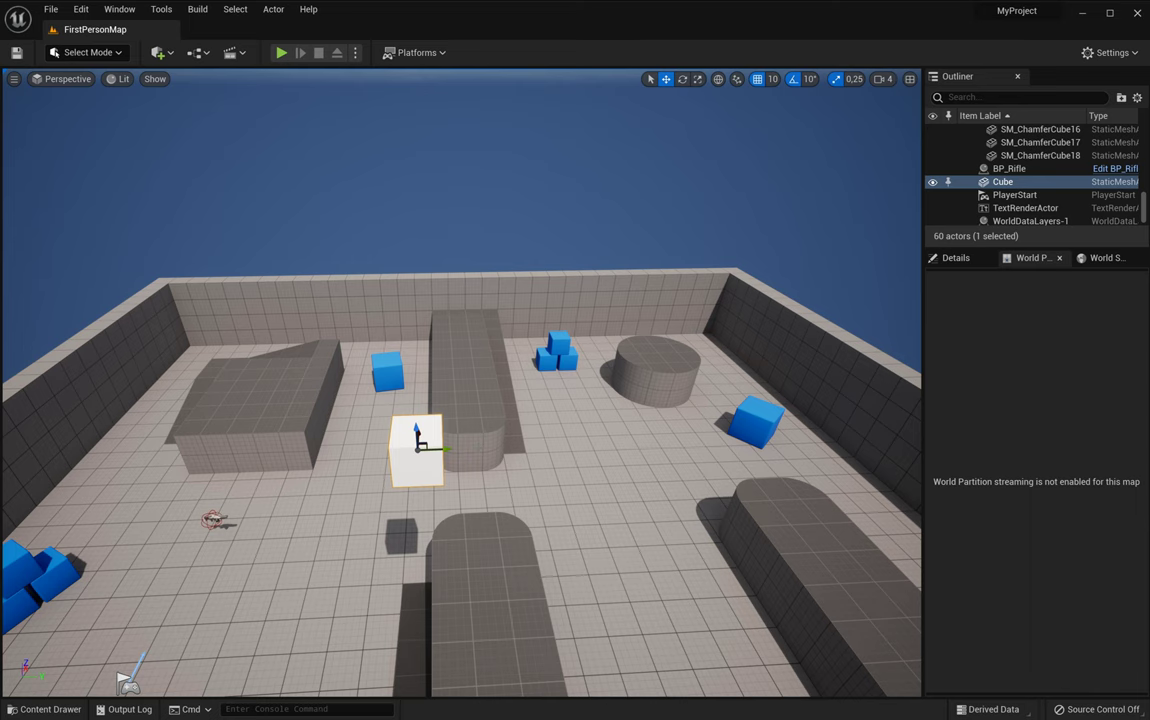
right_click_drag(484, 418, 484, 440)
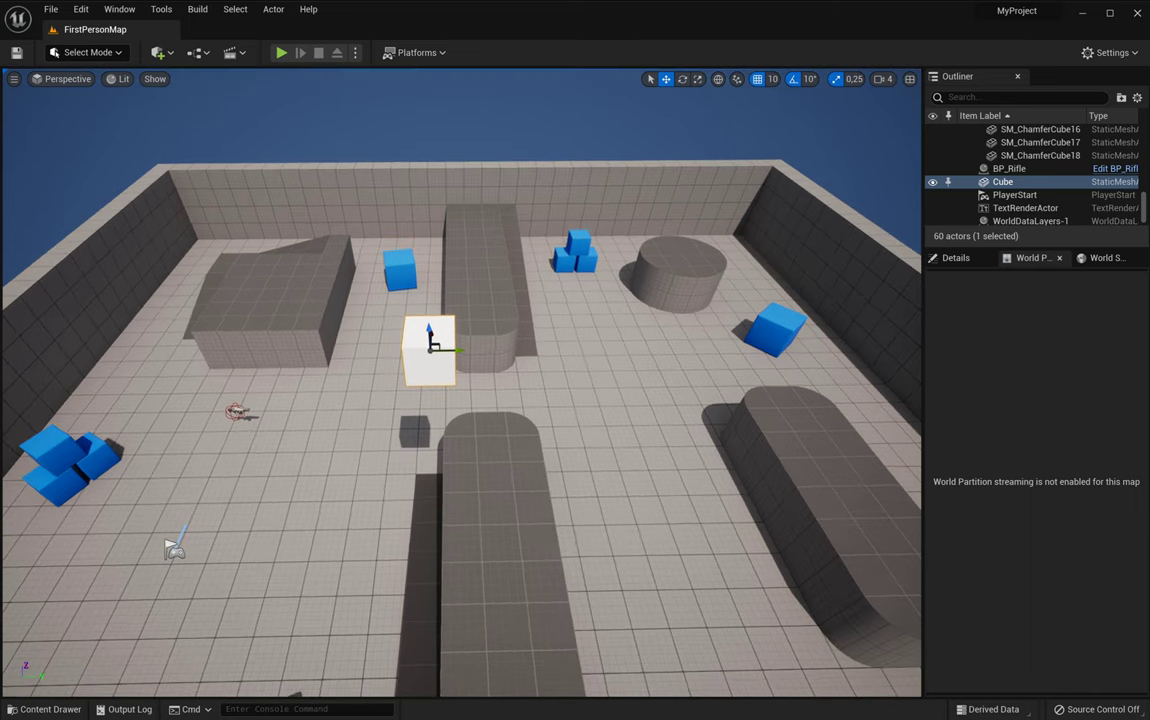
scroll(484, 418, "up", 4)
scroll(484, 418, "up", 5)
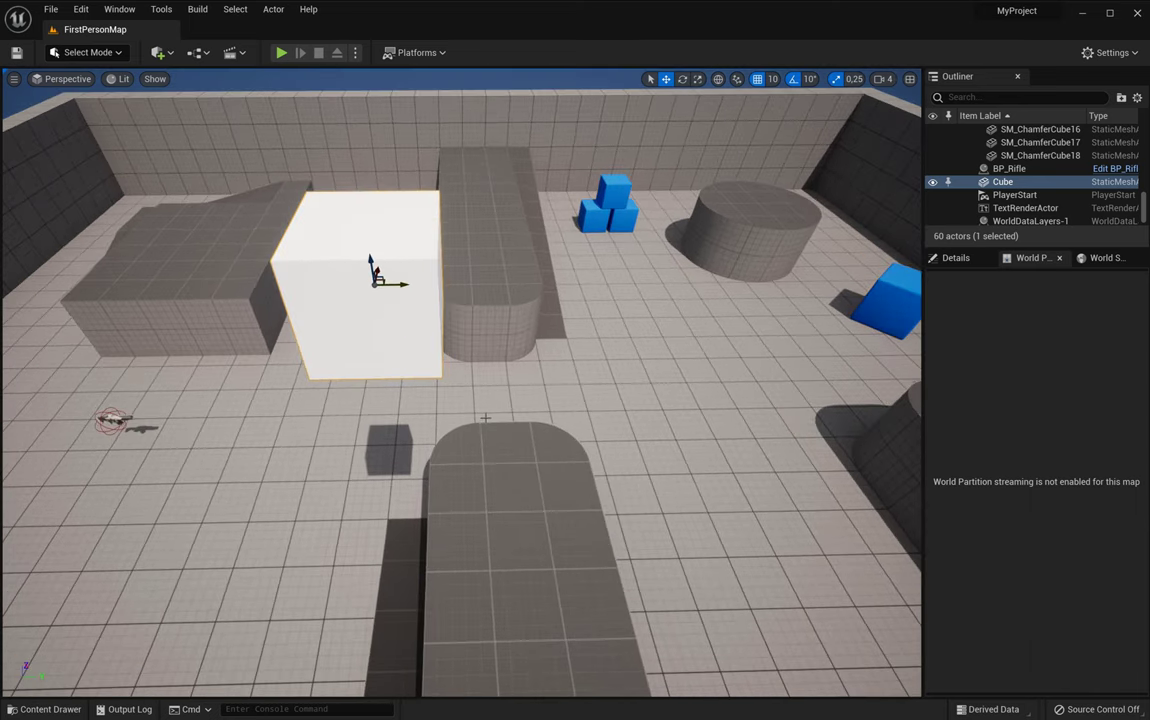
scroll(484, 416, "down", 4)
mouse_move(484, 418)
right_mouse_down()
mouse_move(458, 418)
mouse_move(472, 416)
right_mouse_up()
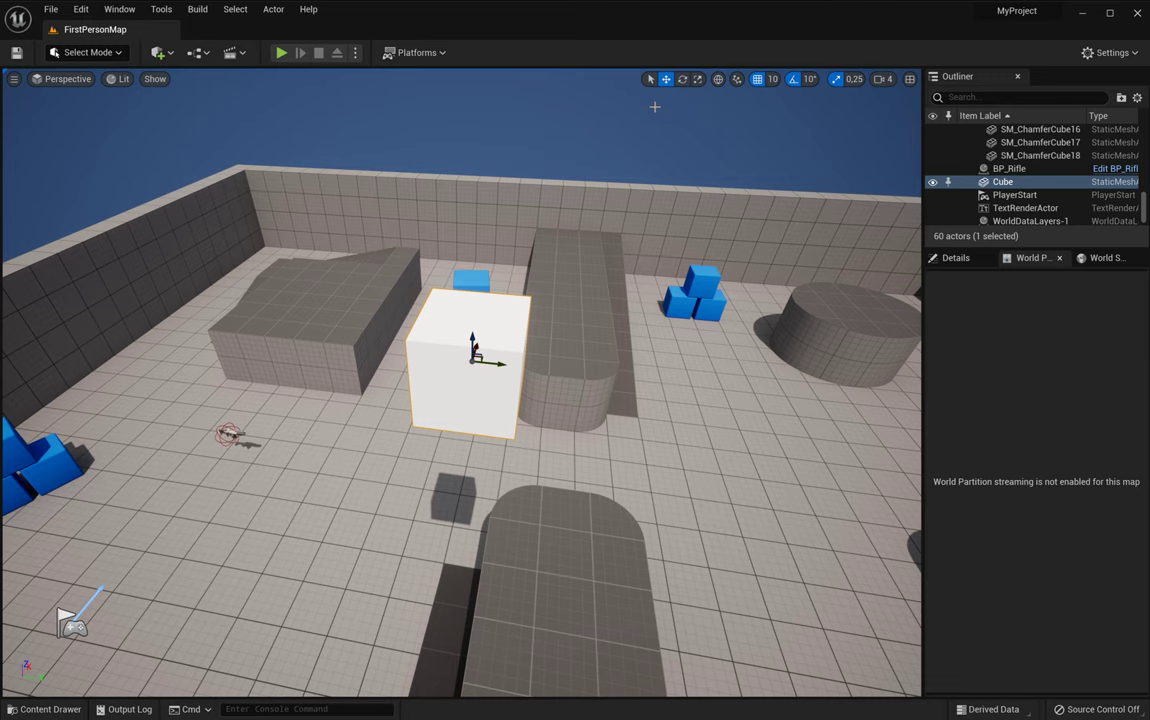
Rotate the cube by 10 degrees
left_click(649, 80)
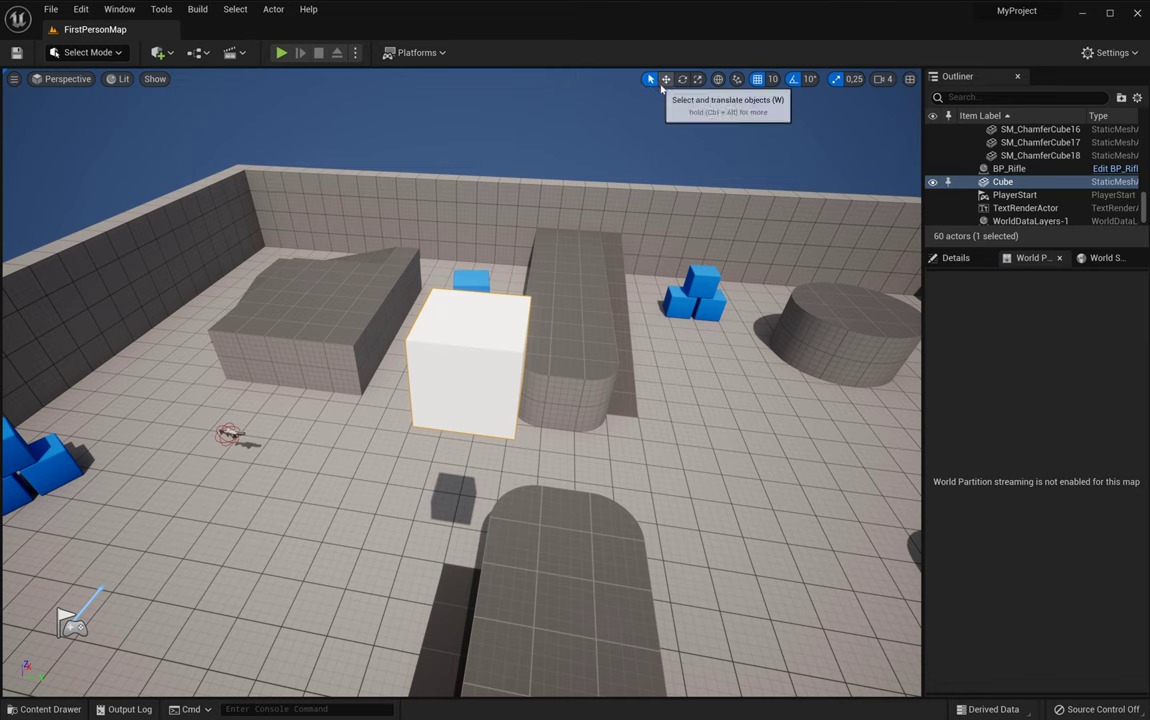
left_click(666, 80)
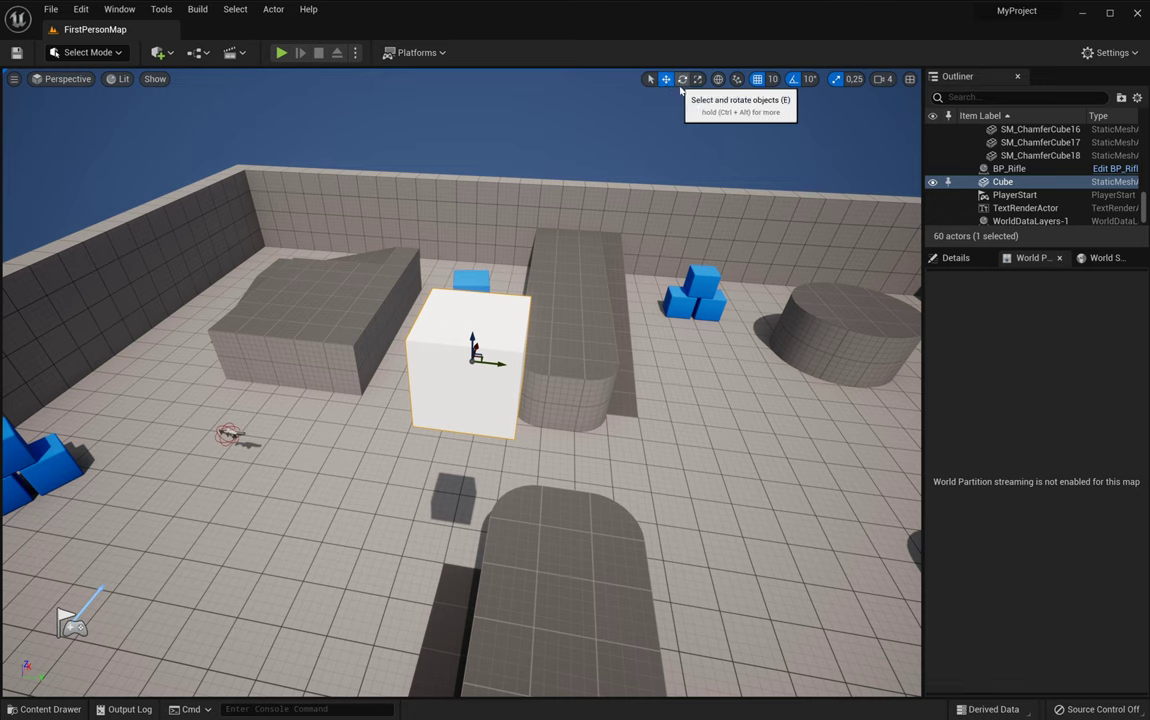
left_click(682, 79)
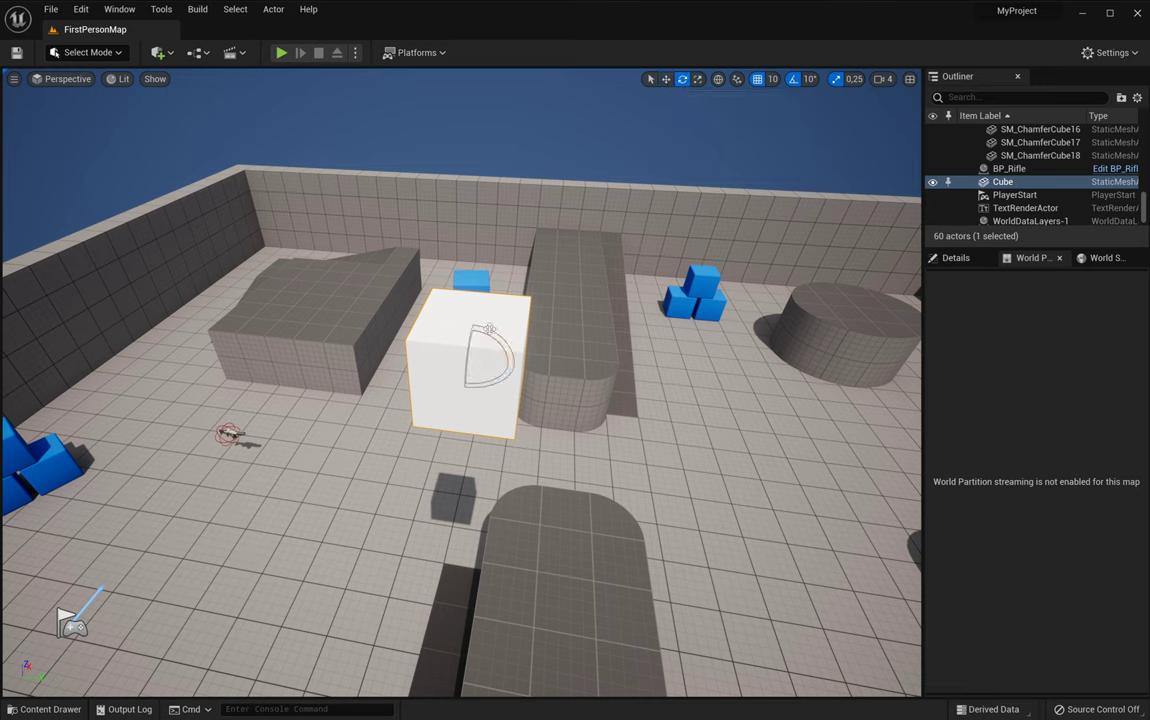
left_click_drag(466, 330, 517, 340)
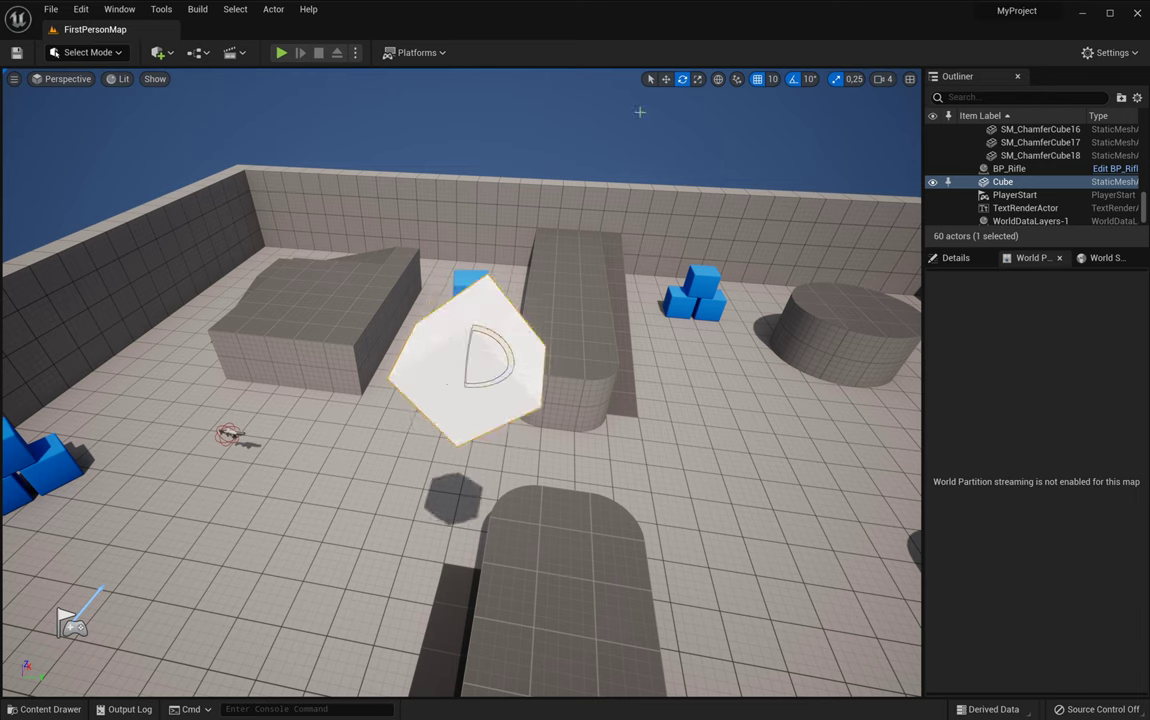
Scale the cube into a much larger, longer and flatter block
left_click(698, 79)
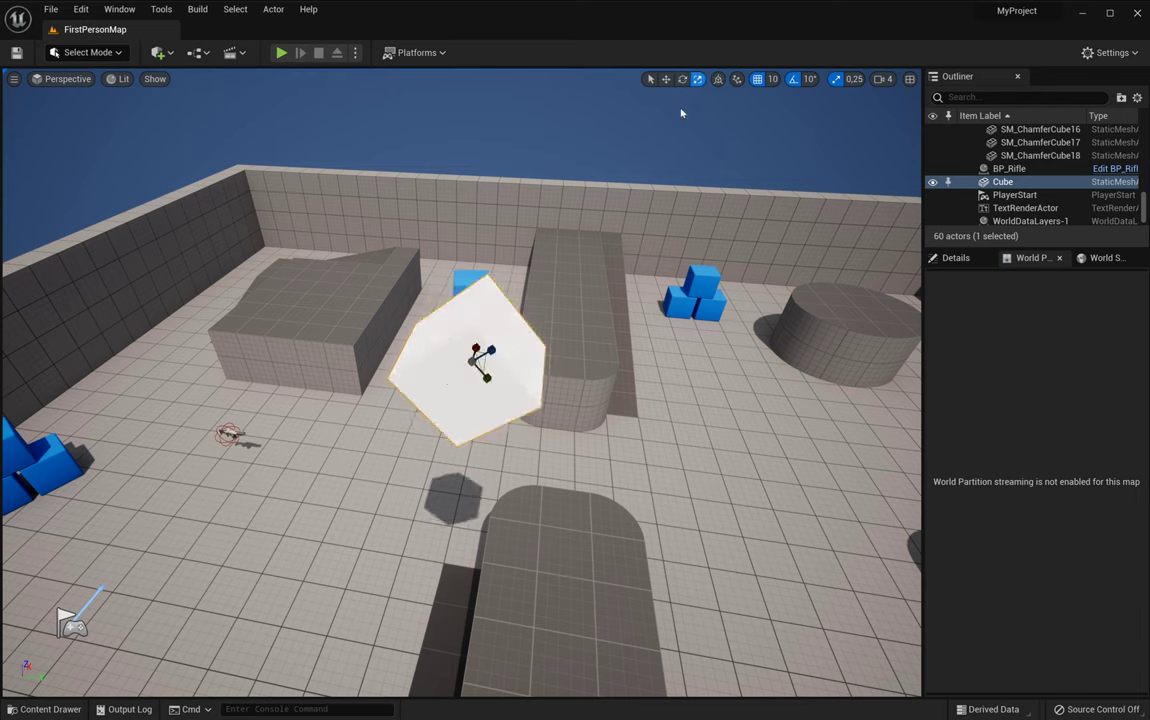
left_click_drag(446, 314, 435, 332)
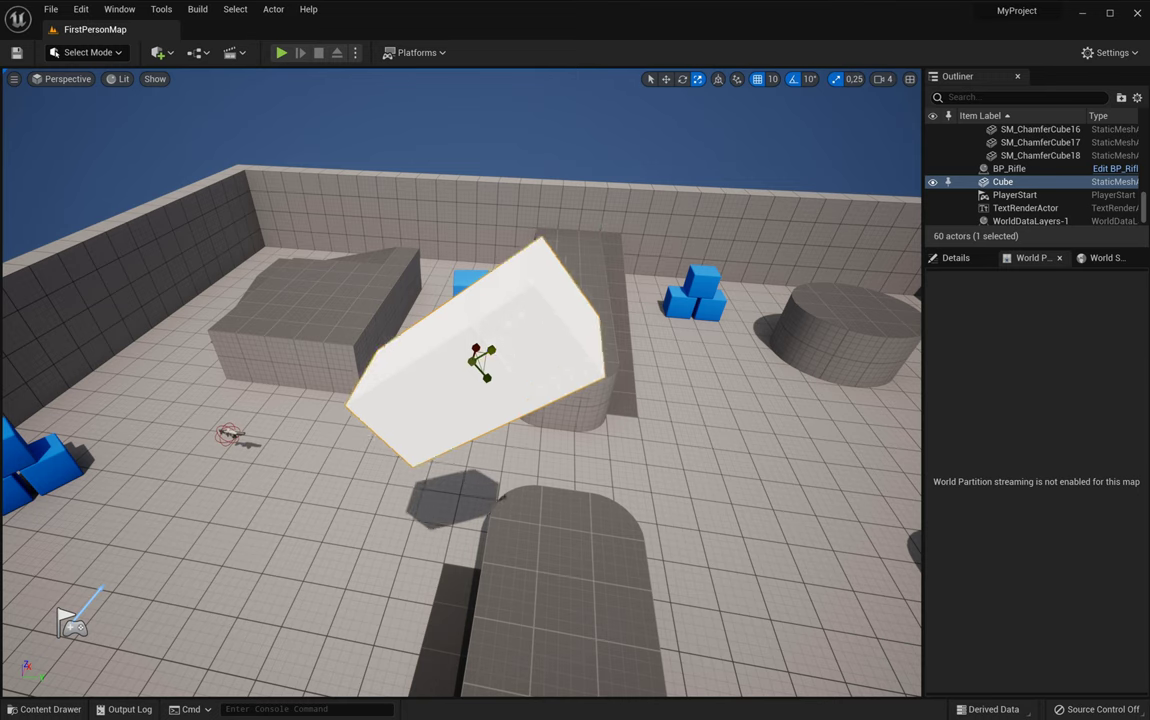
left_click_drag(482, 380, 512, 362)
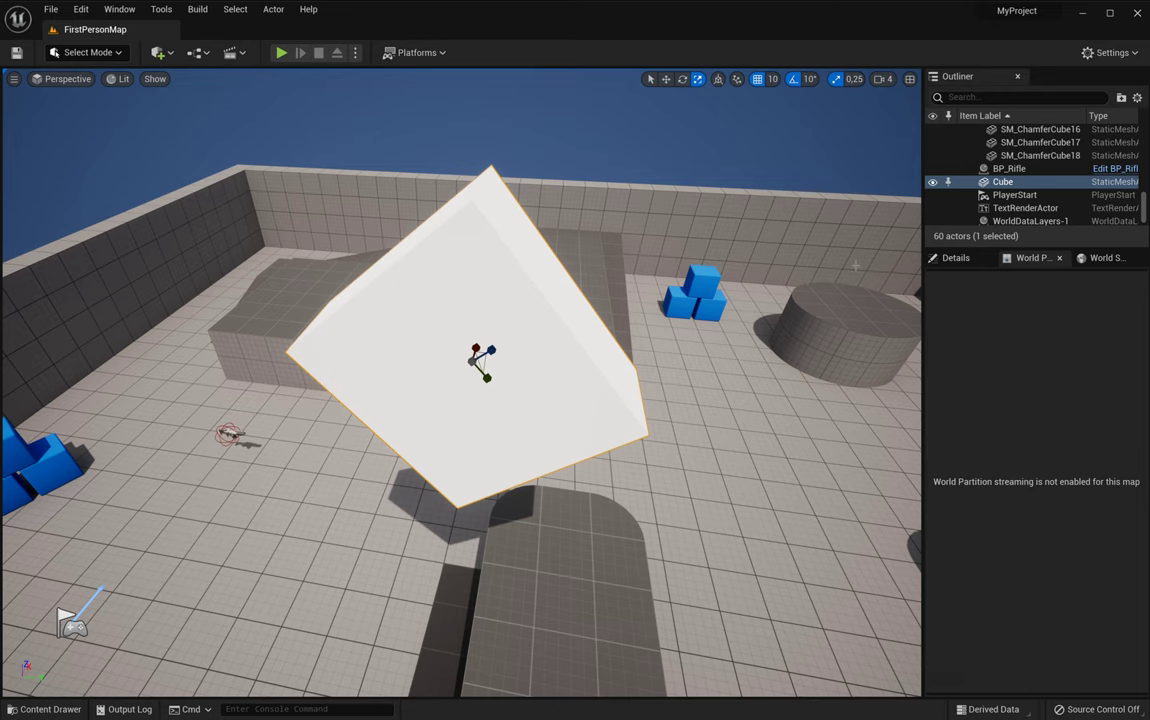
Apply M_Metal_Burnished_Steel to the cube's Element 0 and maximize the viewport with F11
left_click(956, 259)
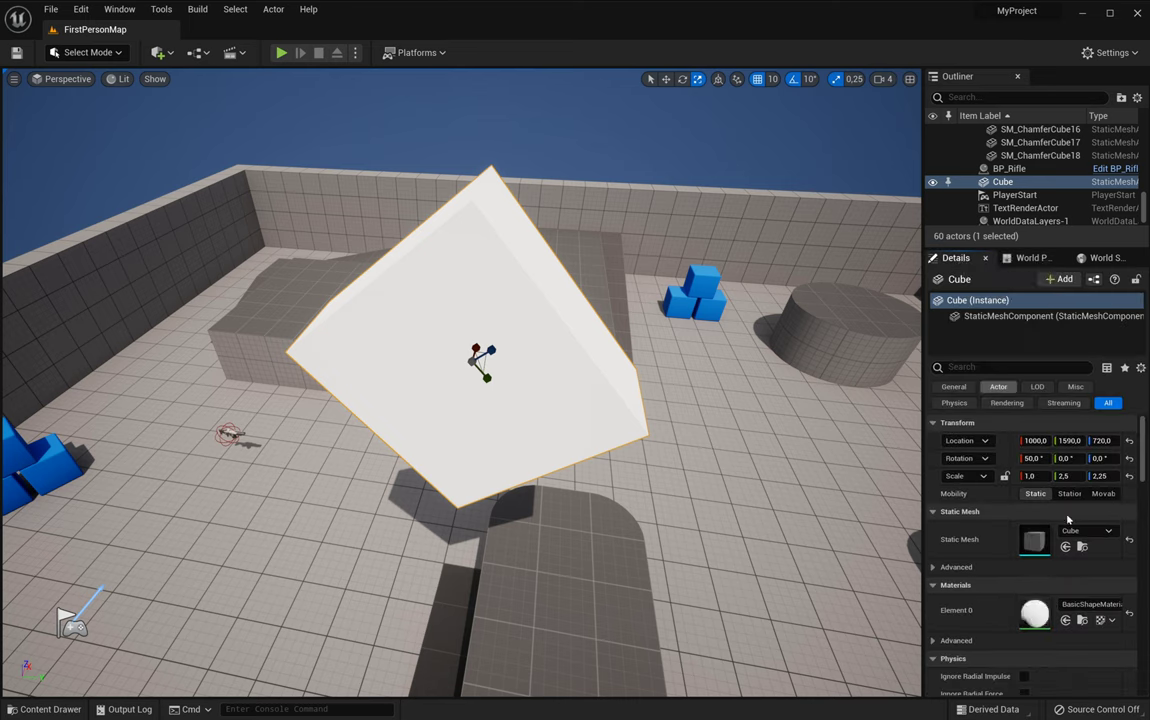
left_click(1107, 610)
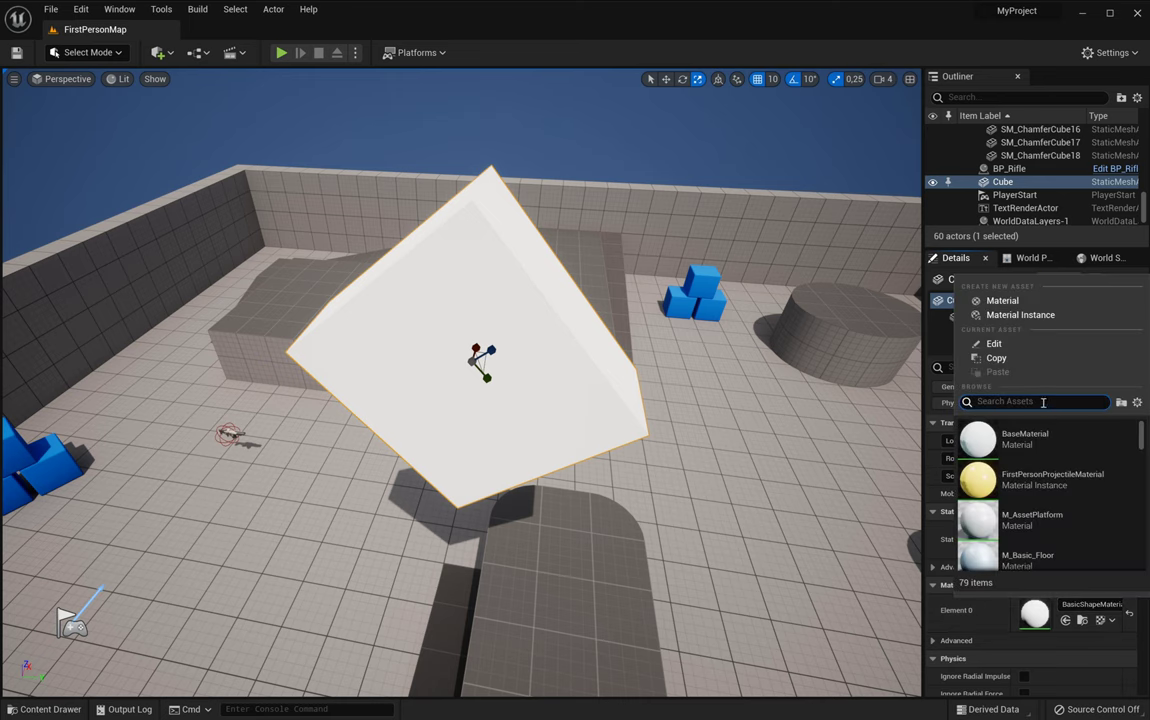
type("meta")
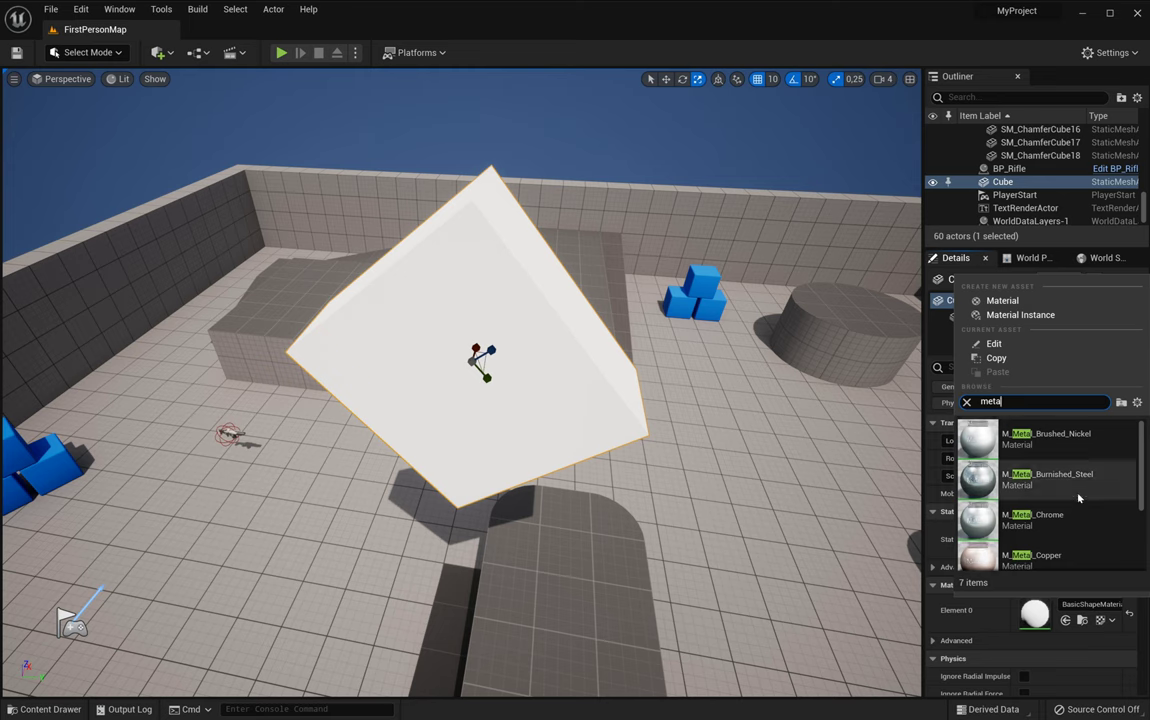
left_click(990, 478)
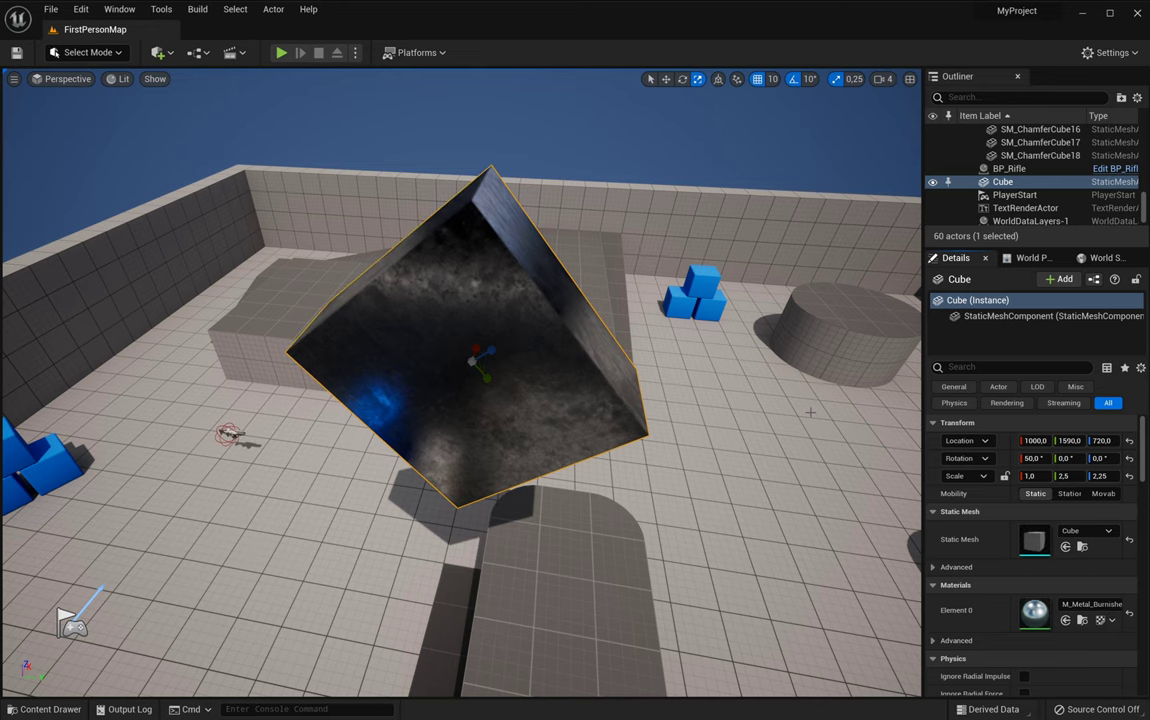
right_click_drag(810, 411, 806, 412)
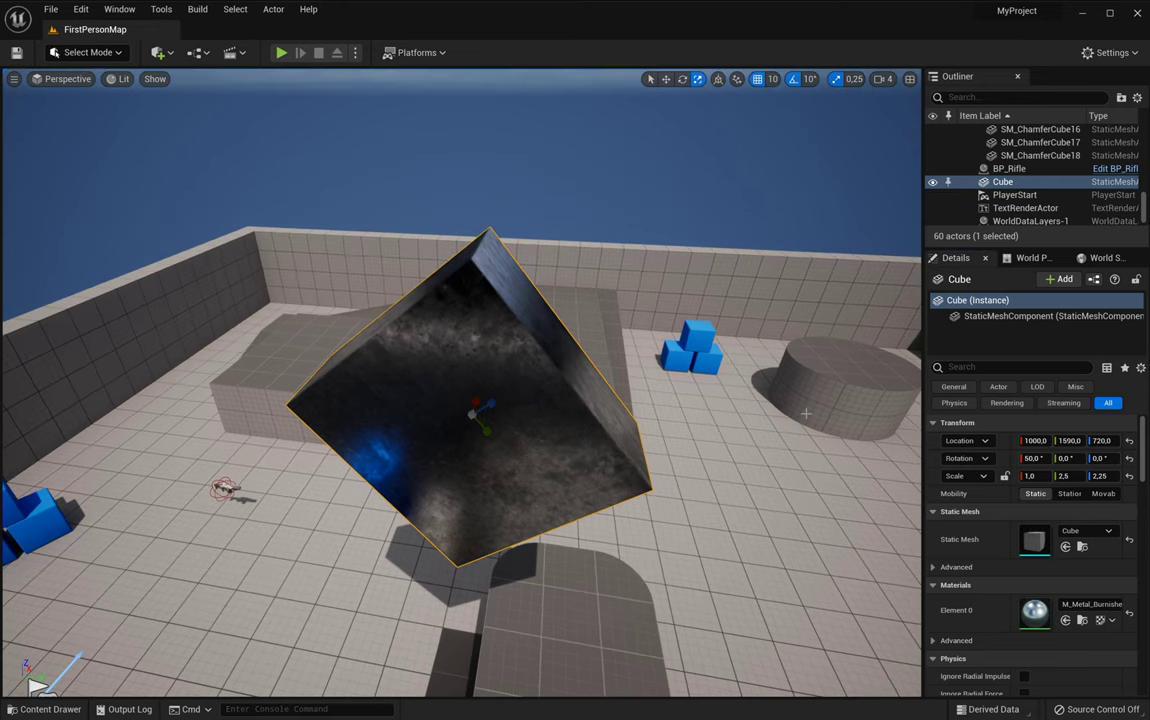
key("F11")
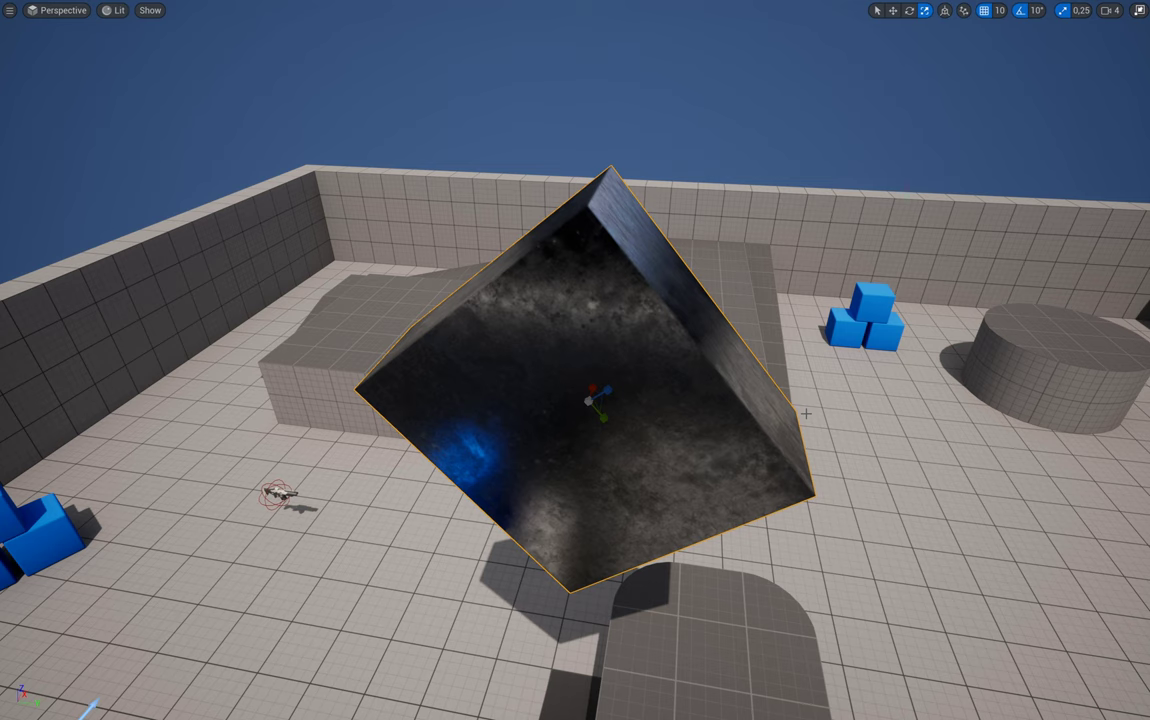
Play-test the level with Alt+P, look around in-game, then restore the full editor layout
key("alt+p")
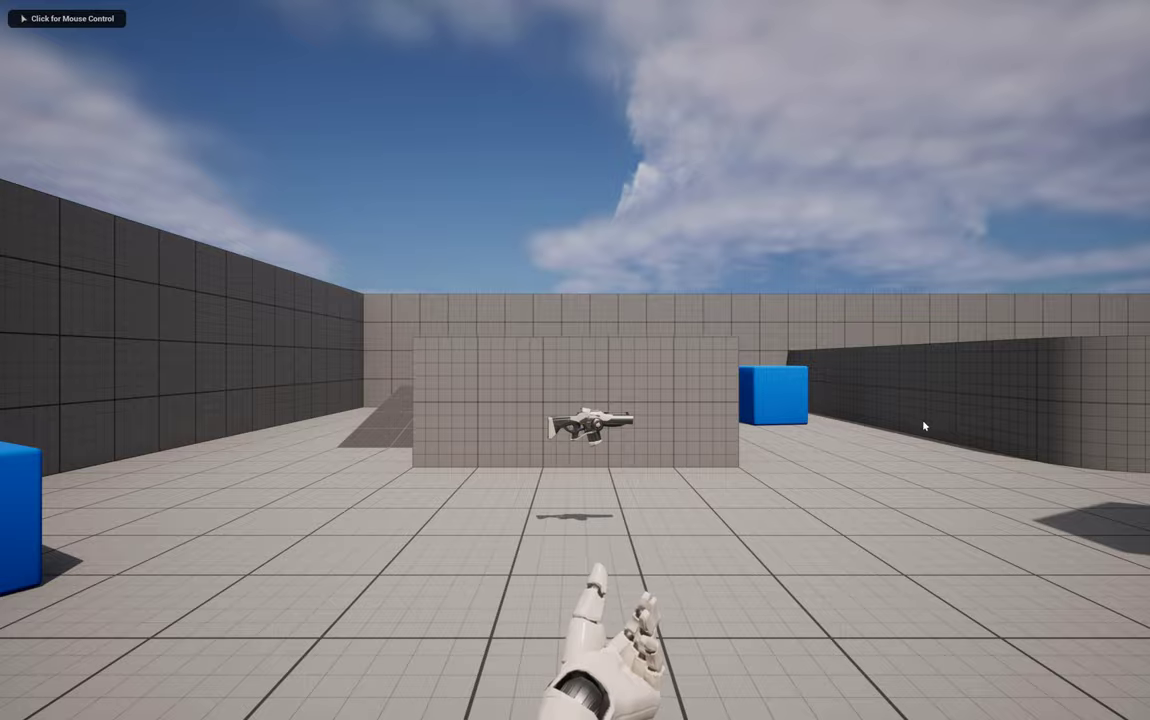
left_click(924, 426)
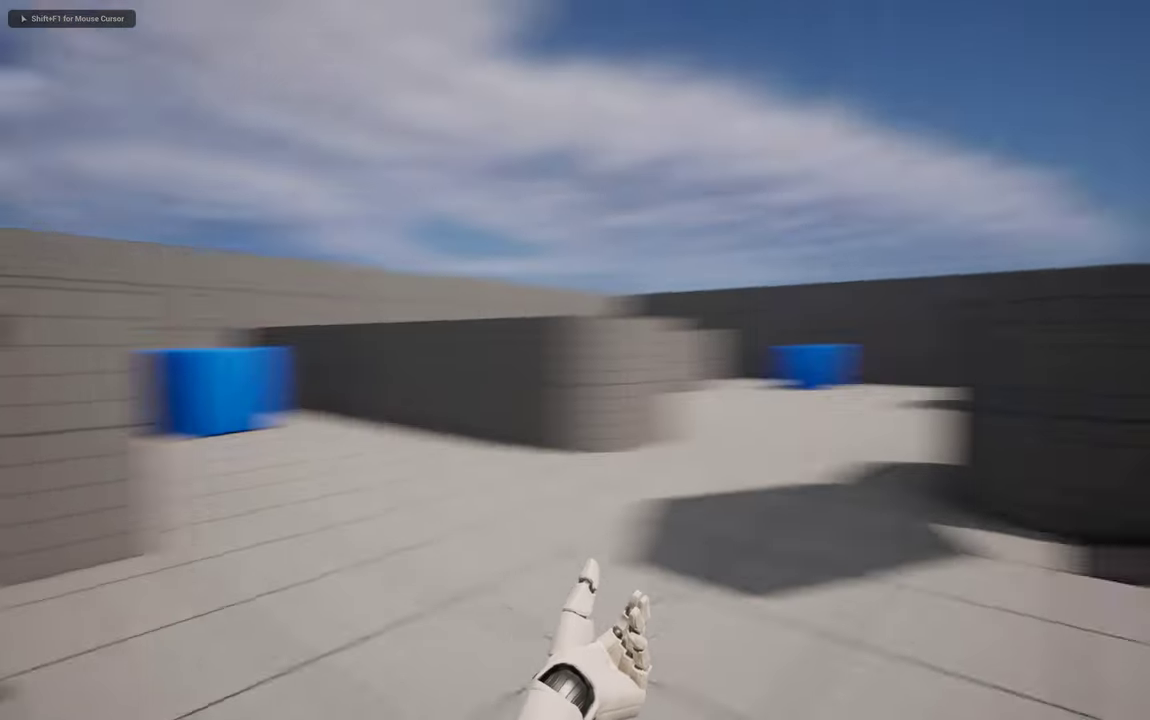
left_click(575, 360)
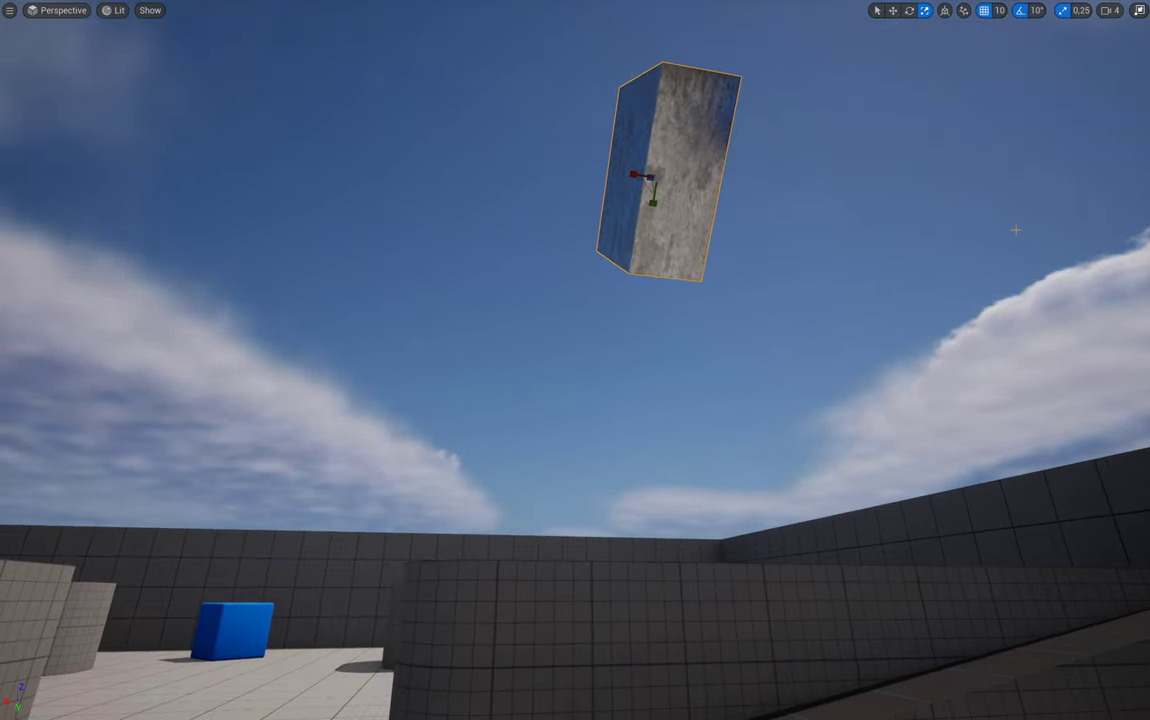
key("F11")
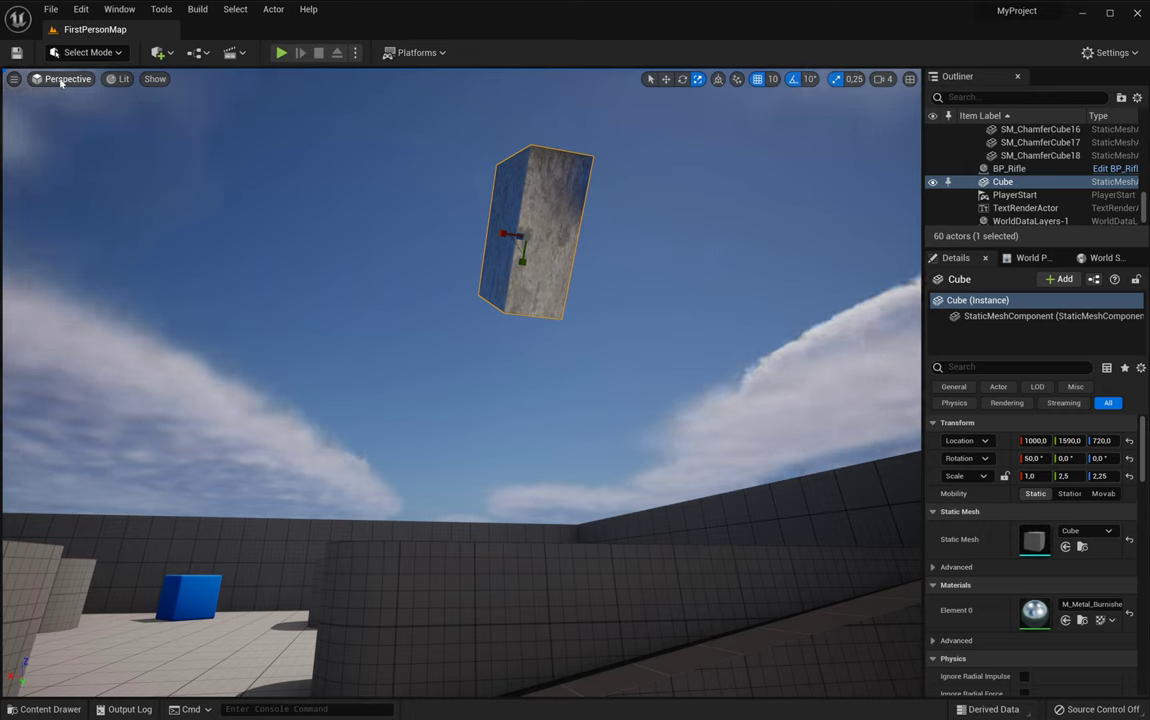
left_click(60, 80)
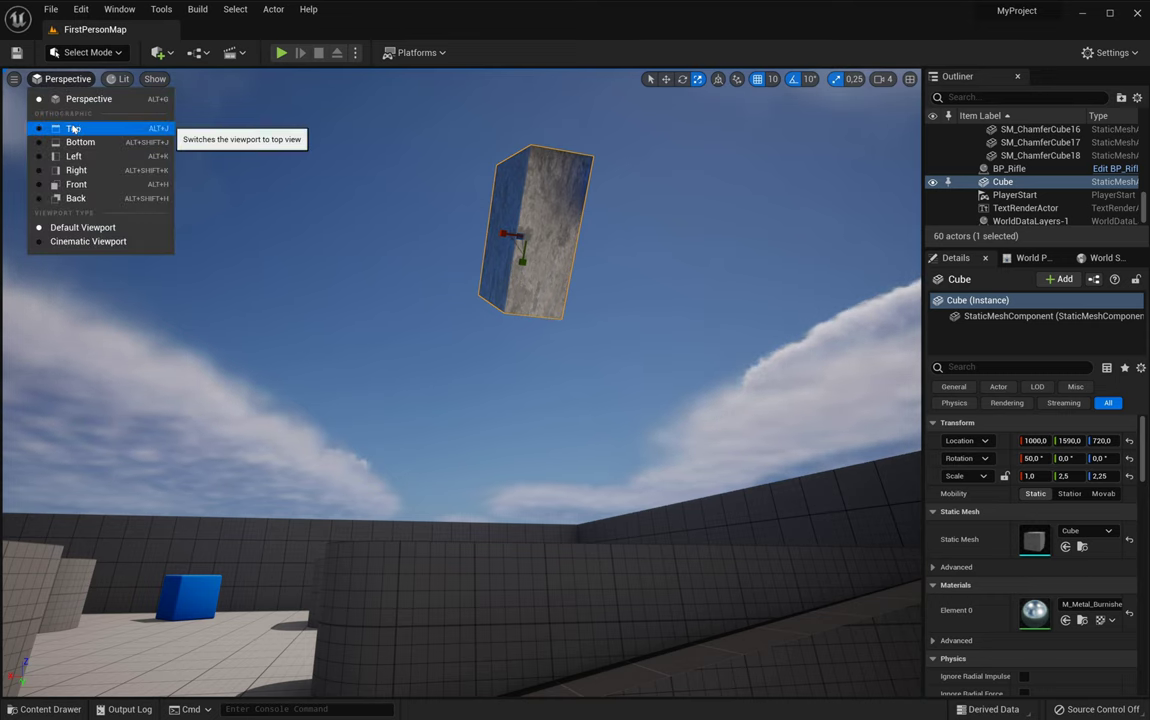
left_click(77, 123)
scroll(420, 386, "down", 2)
scroll(421, 385, "up", 3)
right_click_drag(421, 385, 372, 390)
scroll(398, 385, "up", 2)
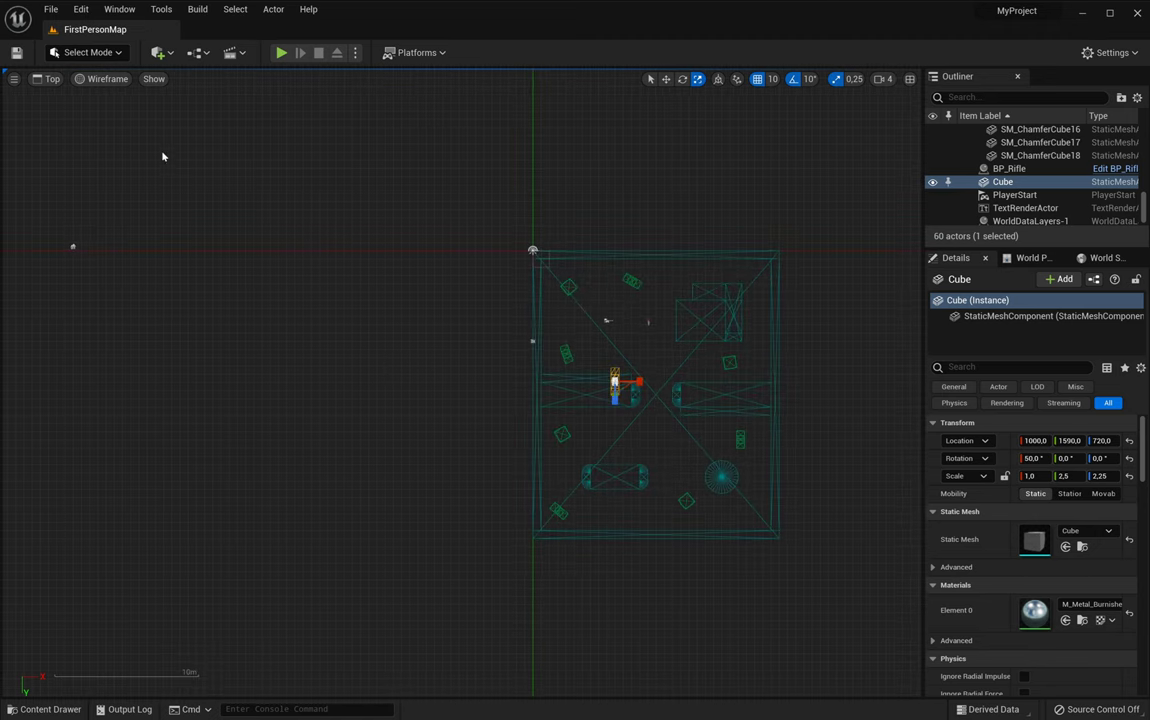
left_click(53, 79)
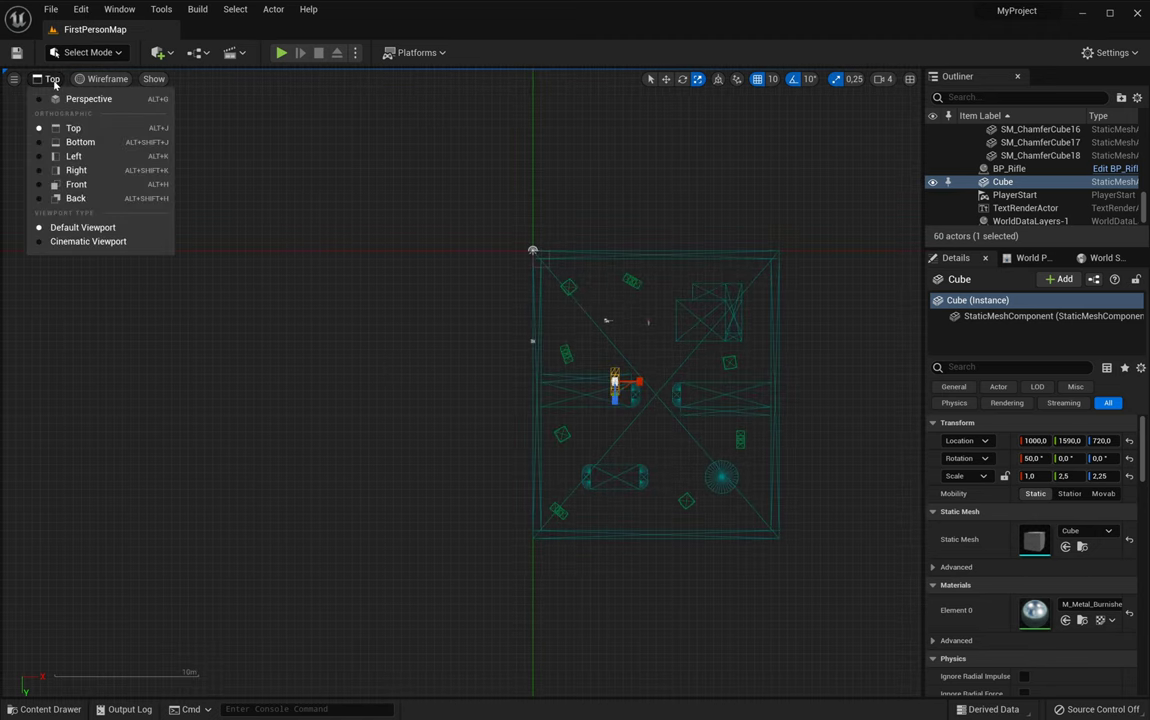
left_click(97, 168)
right_click_drag(596, 424, 562, 375)
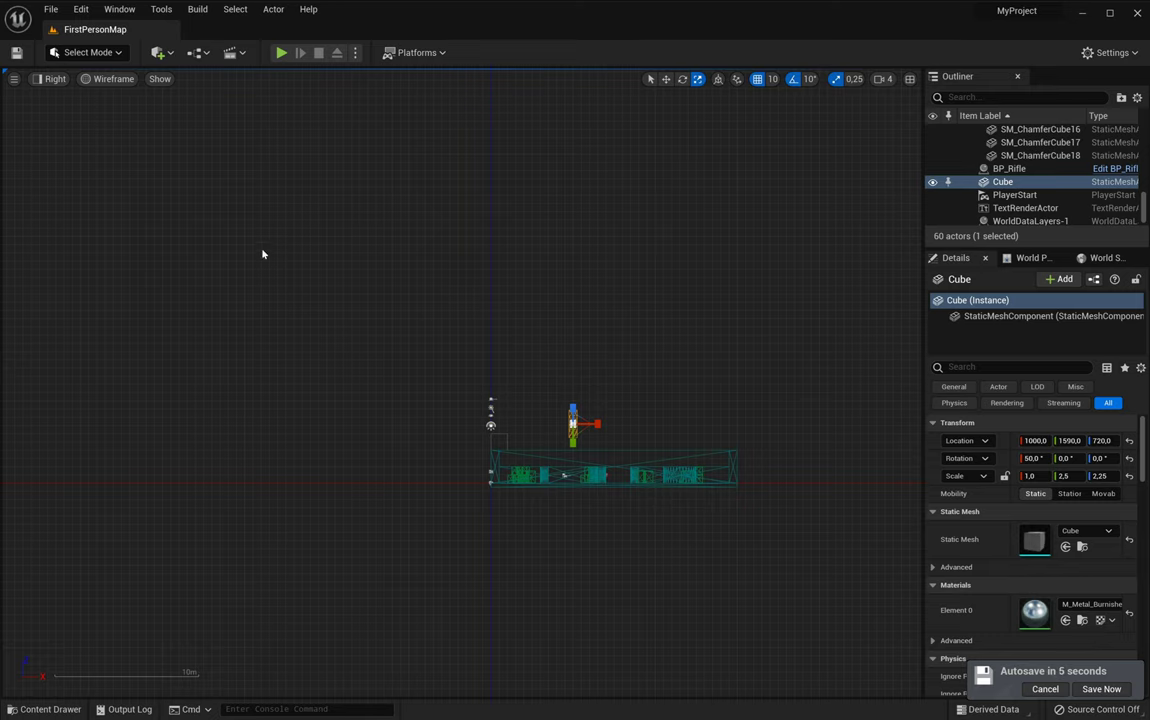
left_click(52, 79)
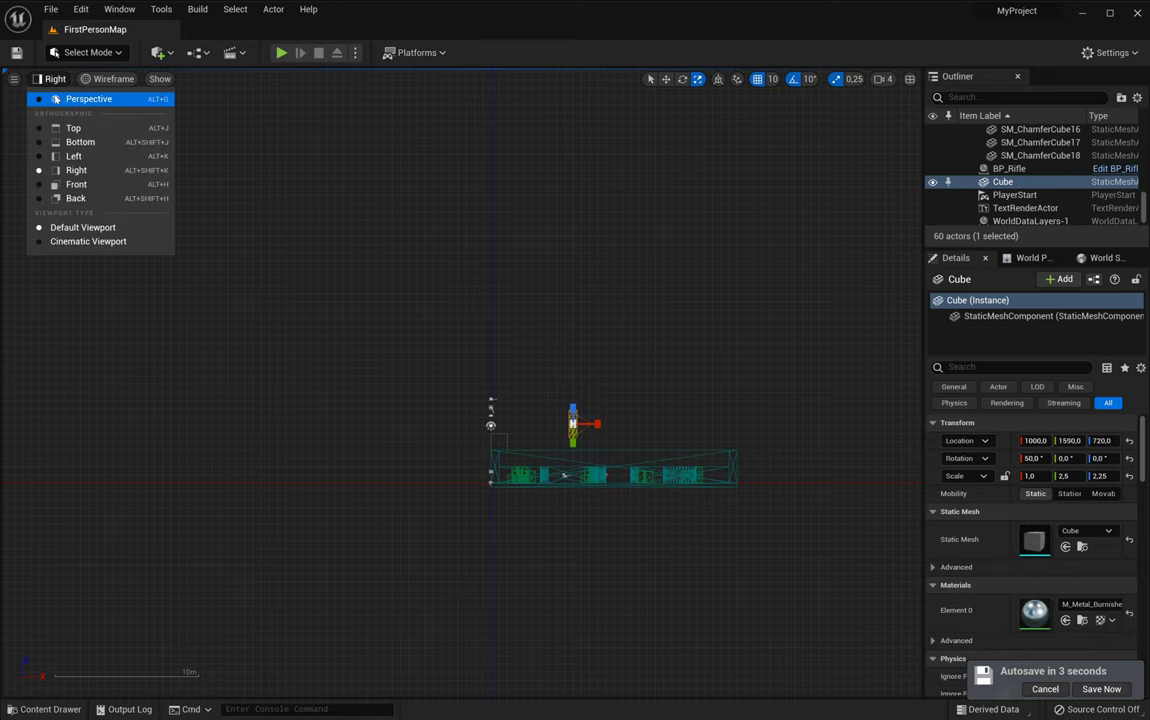
left_click(62, 99)
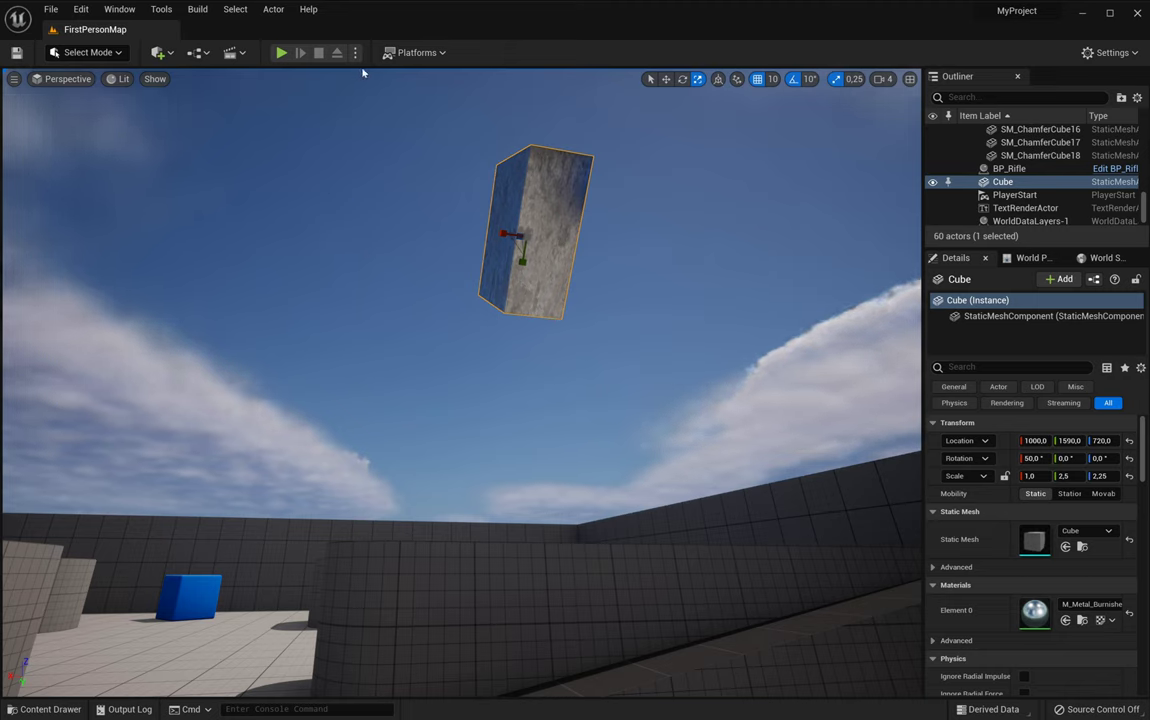
Build all levels including HLODs, saving the map first, and acknowledge the completed build
left_click(200, 10)
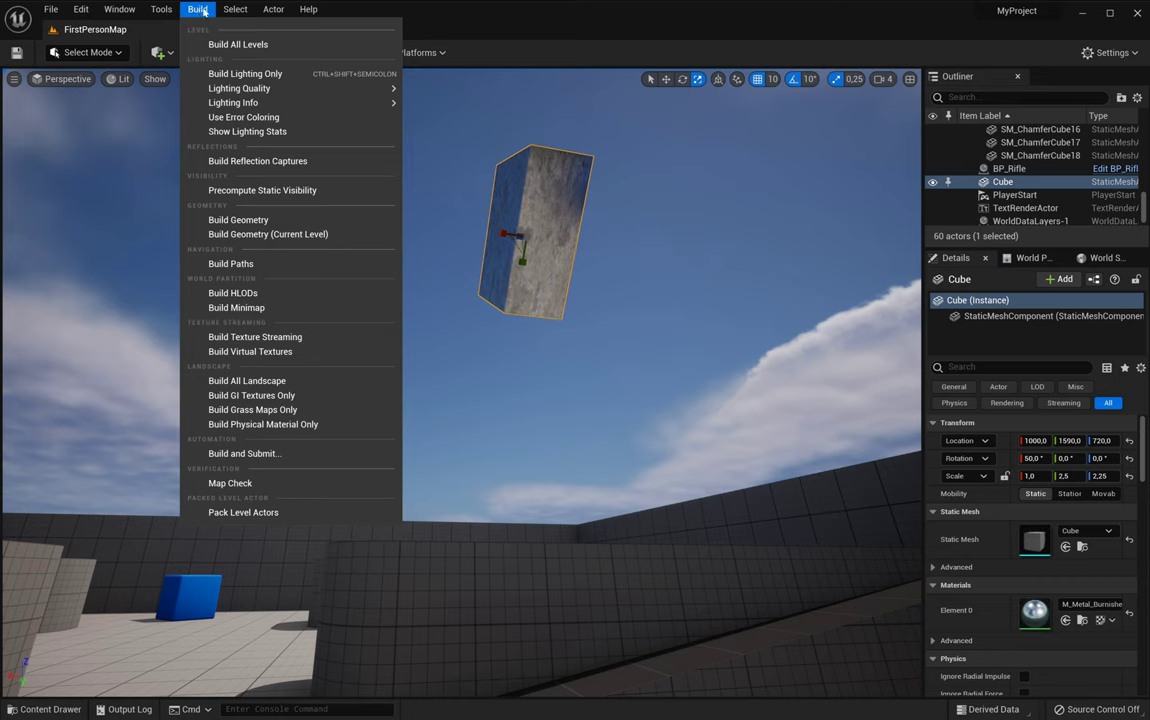
left_click(220, 44)
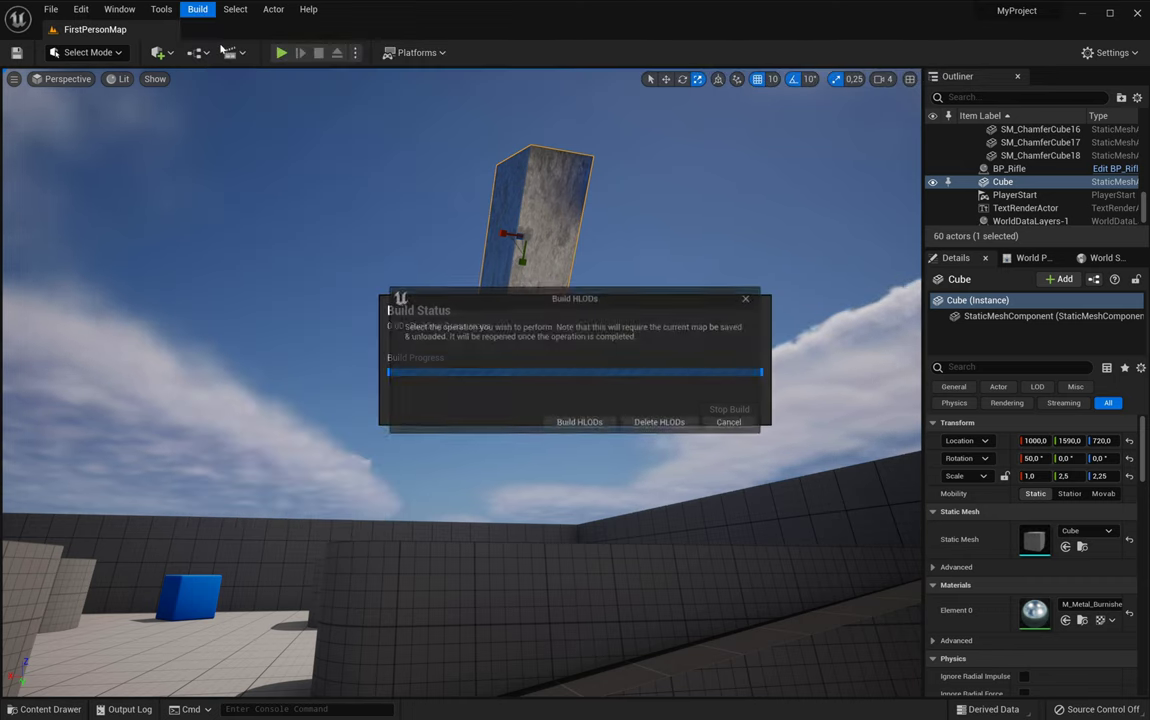
left_click(595, 429)
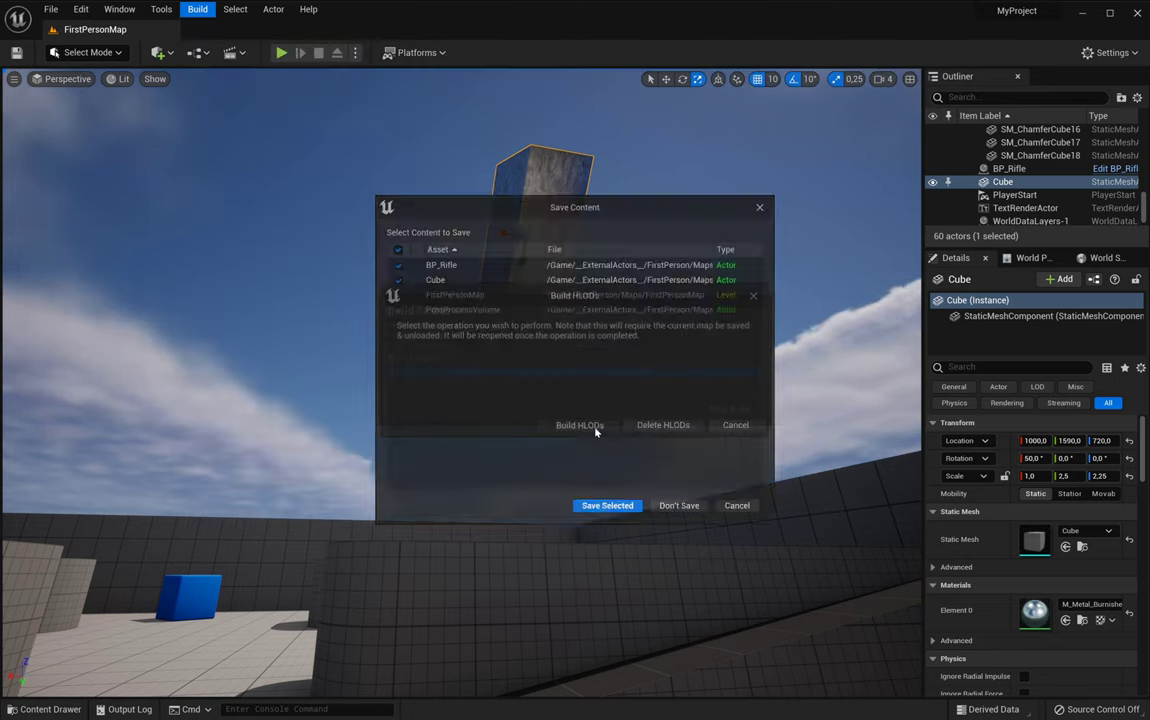
left_click(610, 506)
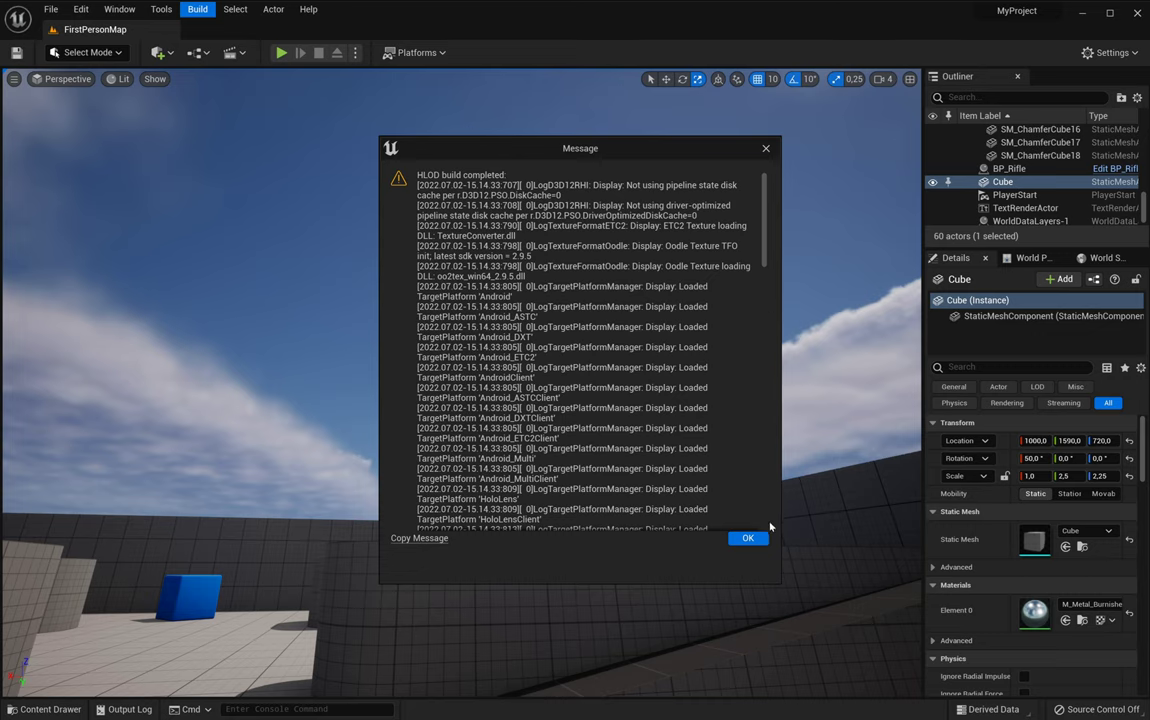
left_click(746, 538)
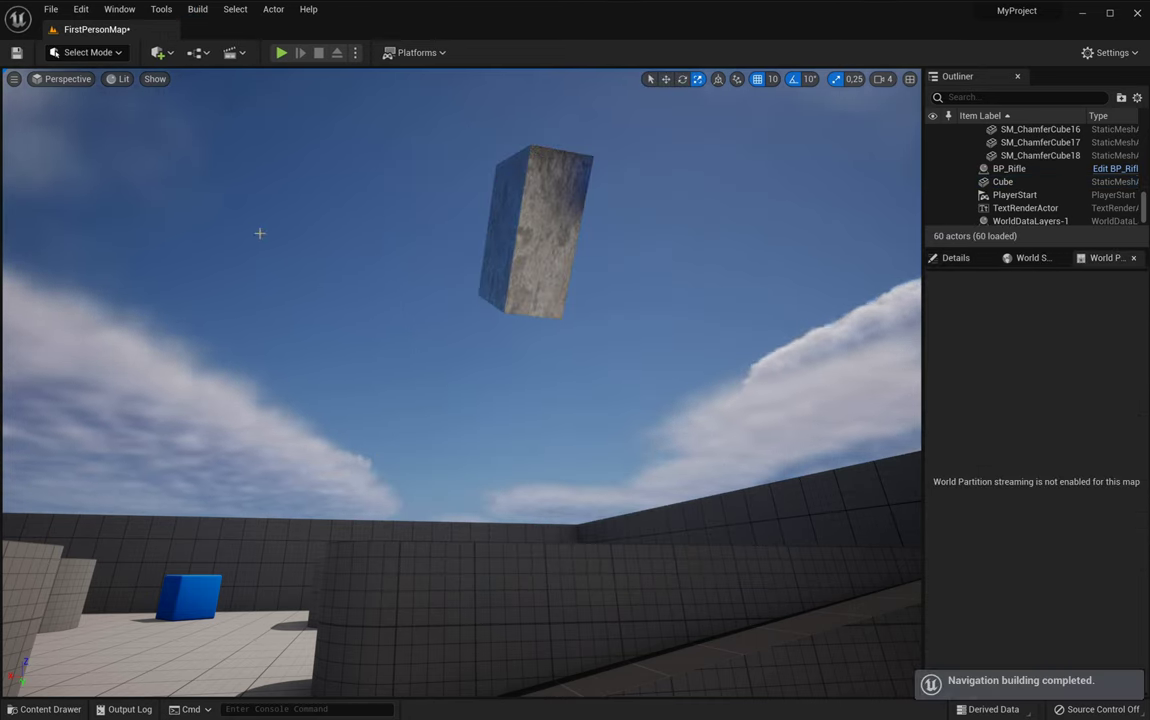
left_click(17, 56)
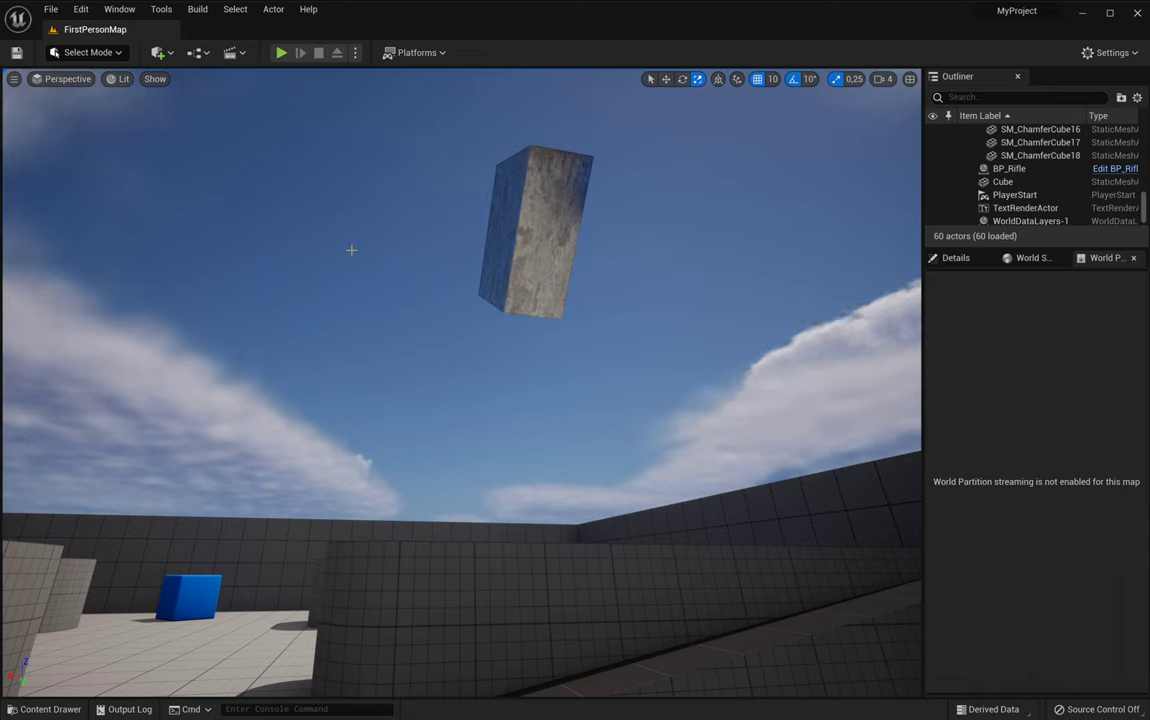
left_click(445, 55)
mouse_move(479, 221)
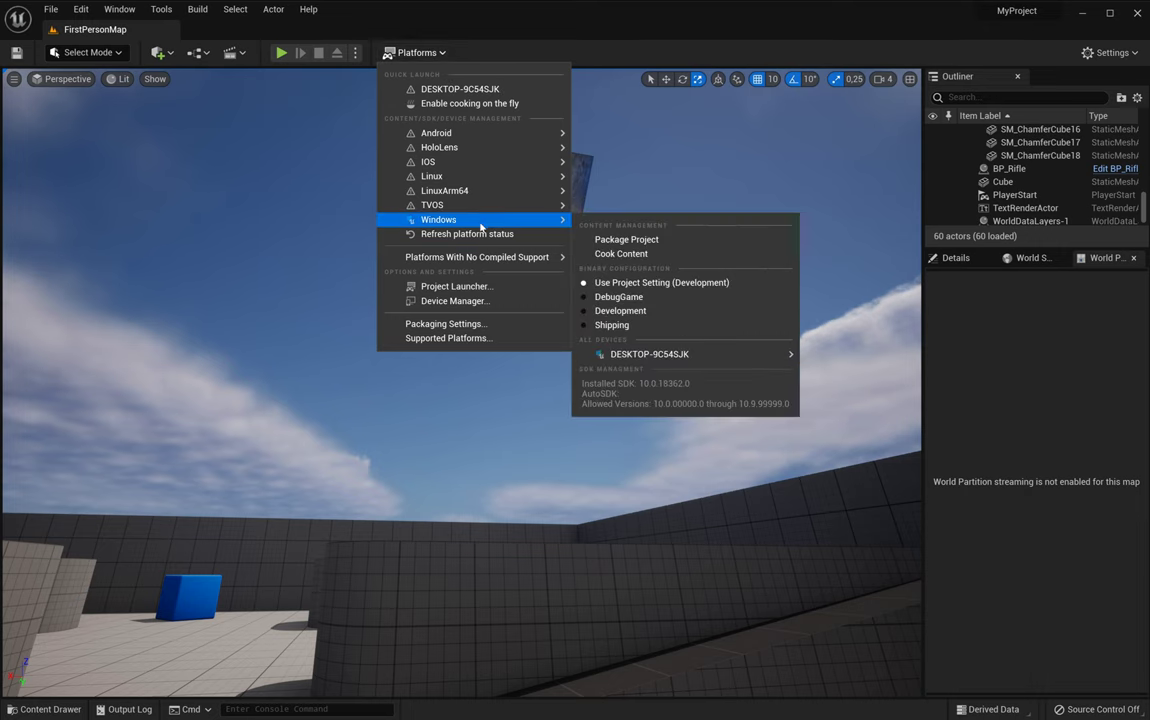
left_click(625, 240)
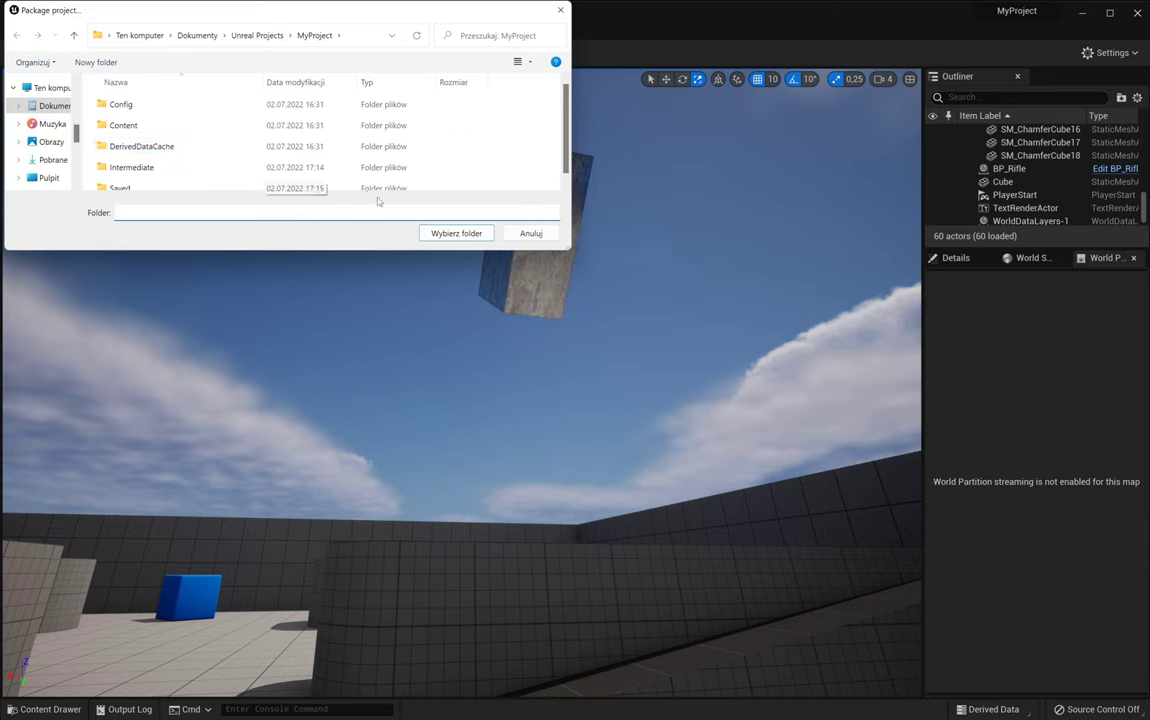
left_click(531, 234)
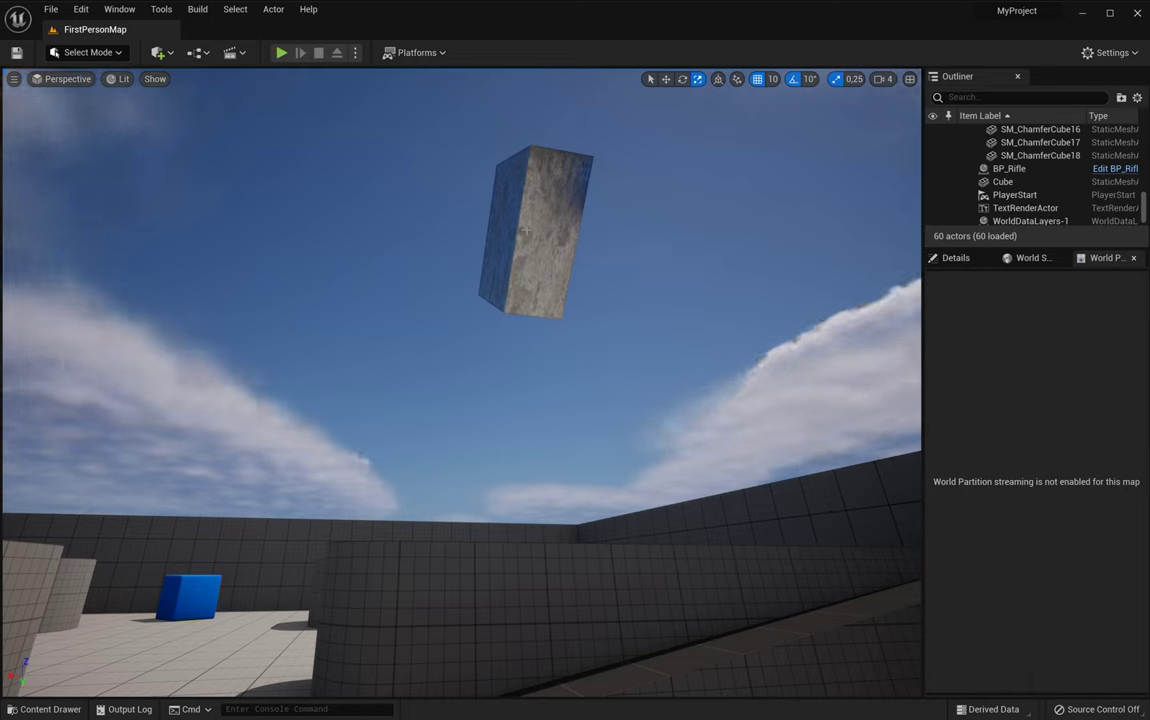
Open the FirstPersonMap Level Blueprint and place an Event BeginPlay node in its Event Graph
left_click(201, 53)
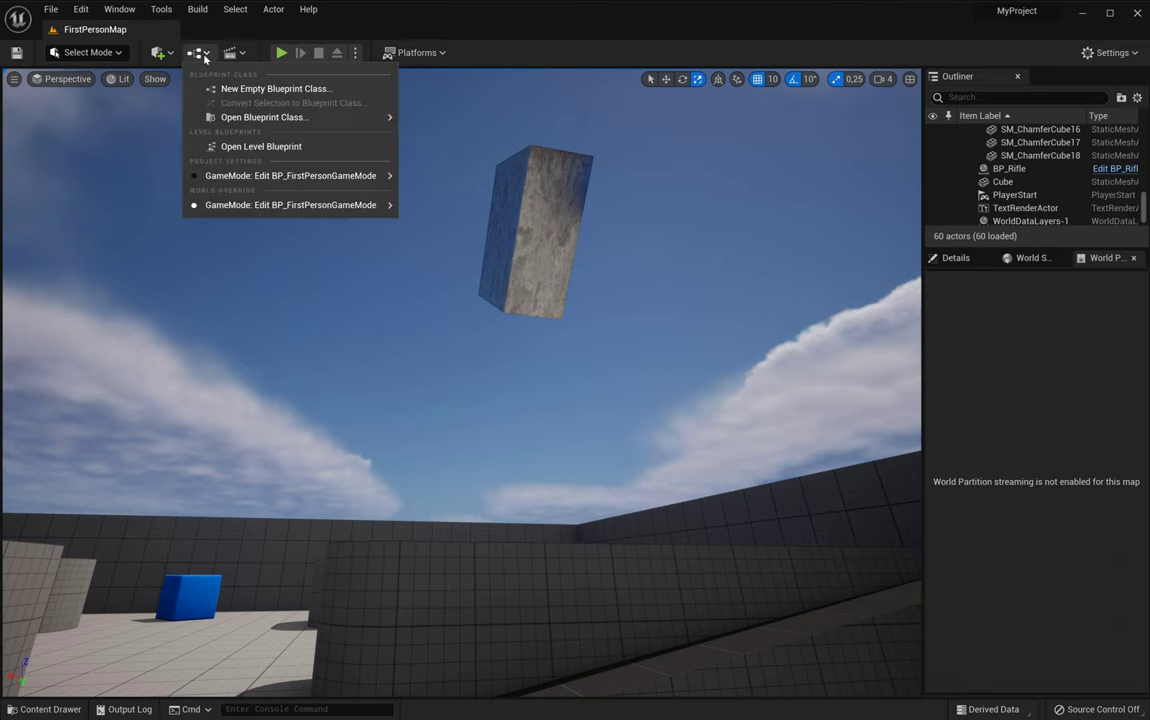
left_click(251, 150)
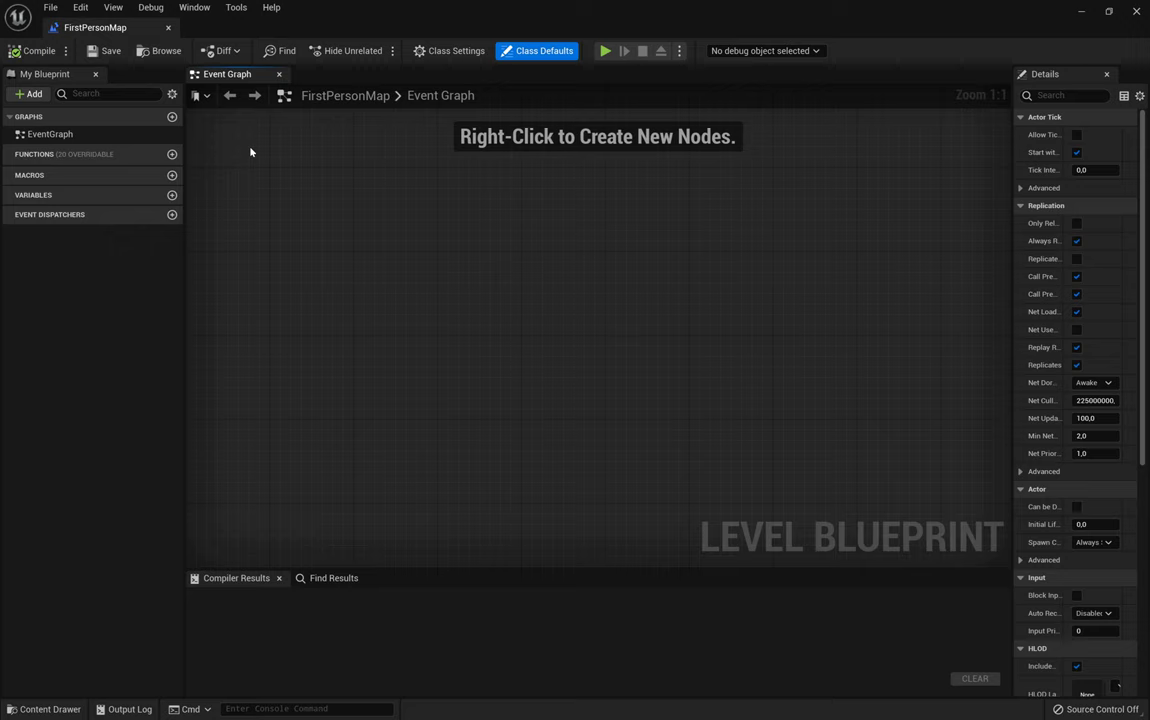
right_click(372, 254)
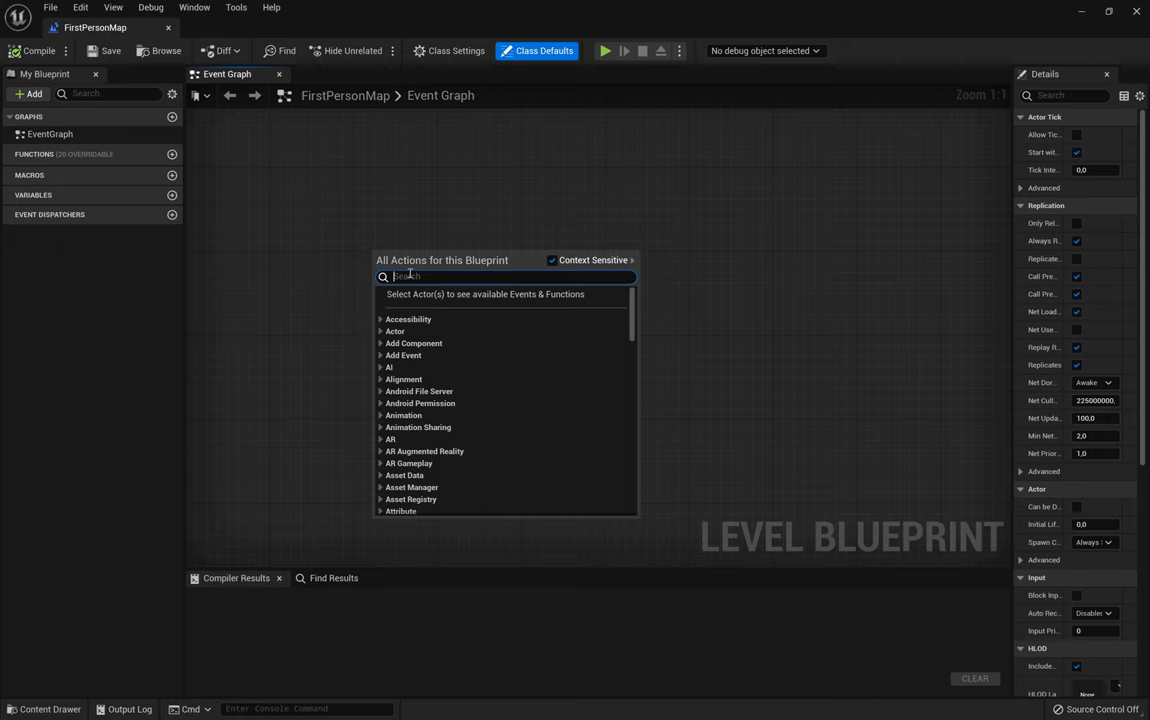
type("event begin")
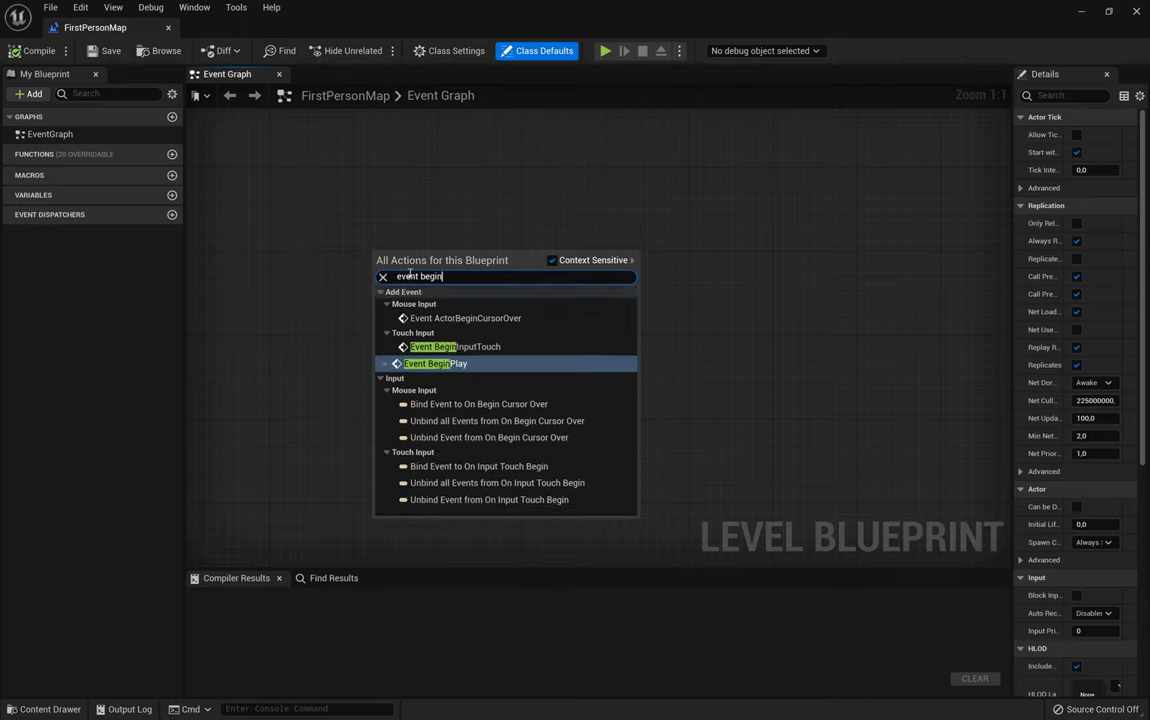
left_click(442, 365)
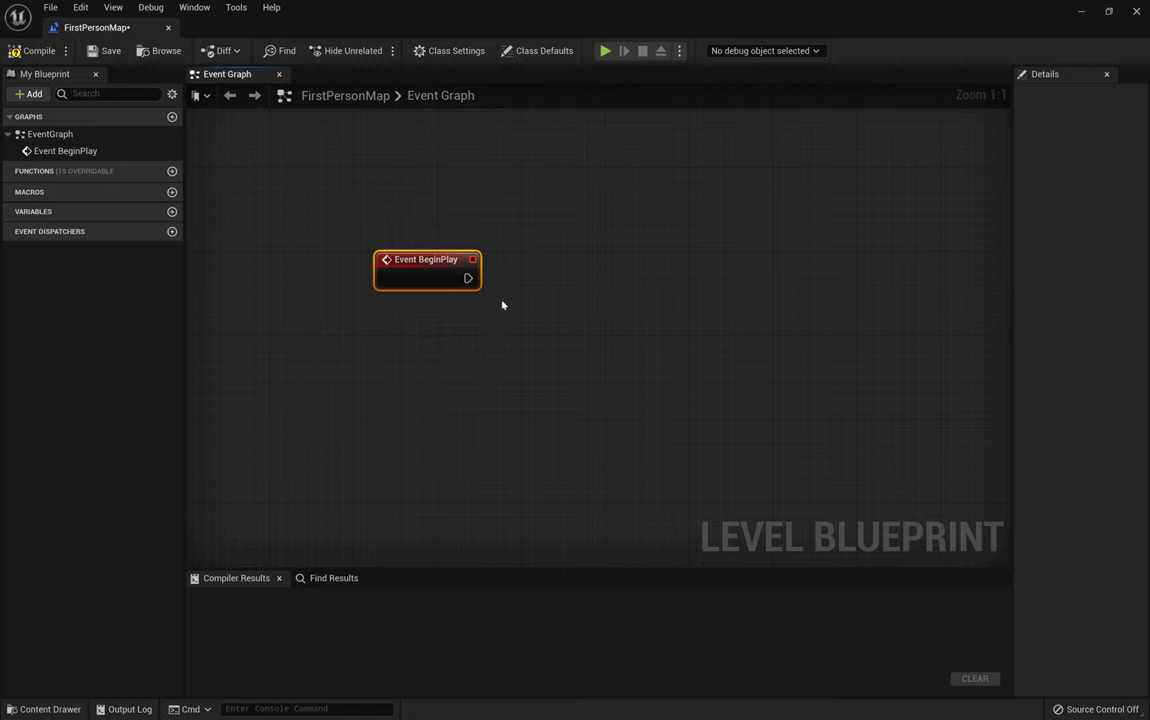
Wire a Print String node to BeginPlay and give it a 9.0-second duration
left_click_drag(466, 278, 633, 235)
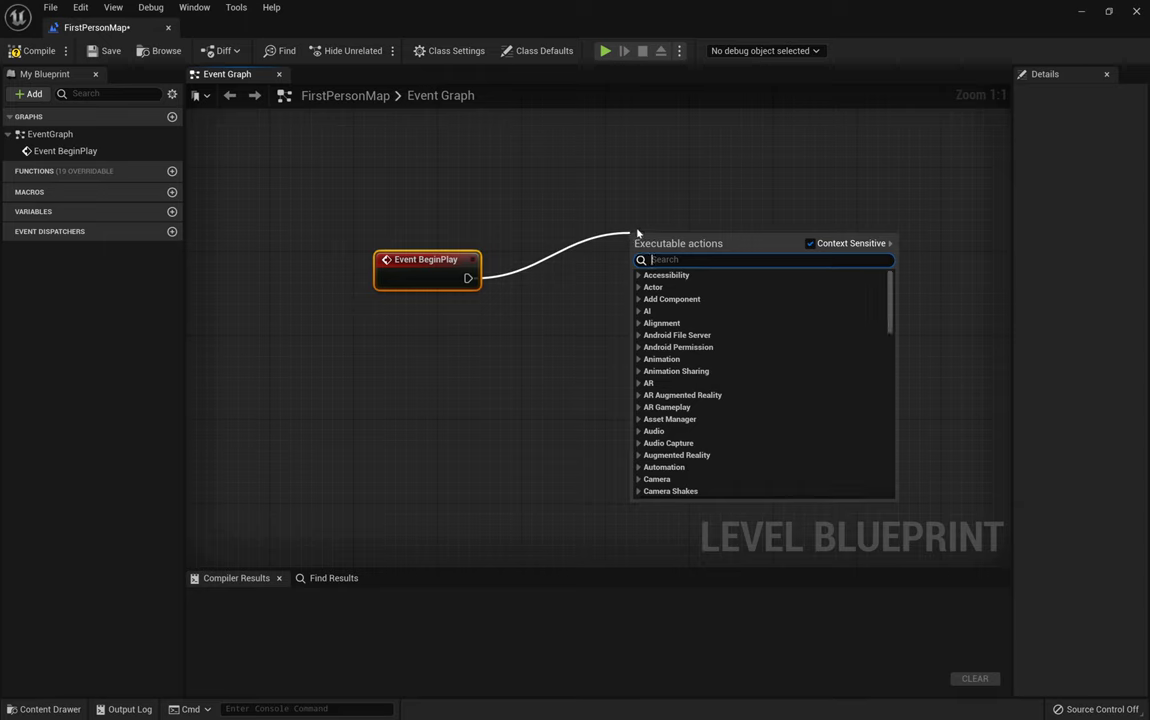
type("print")
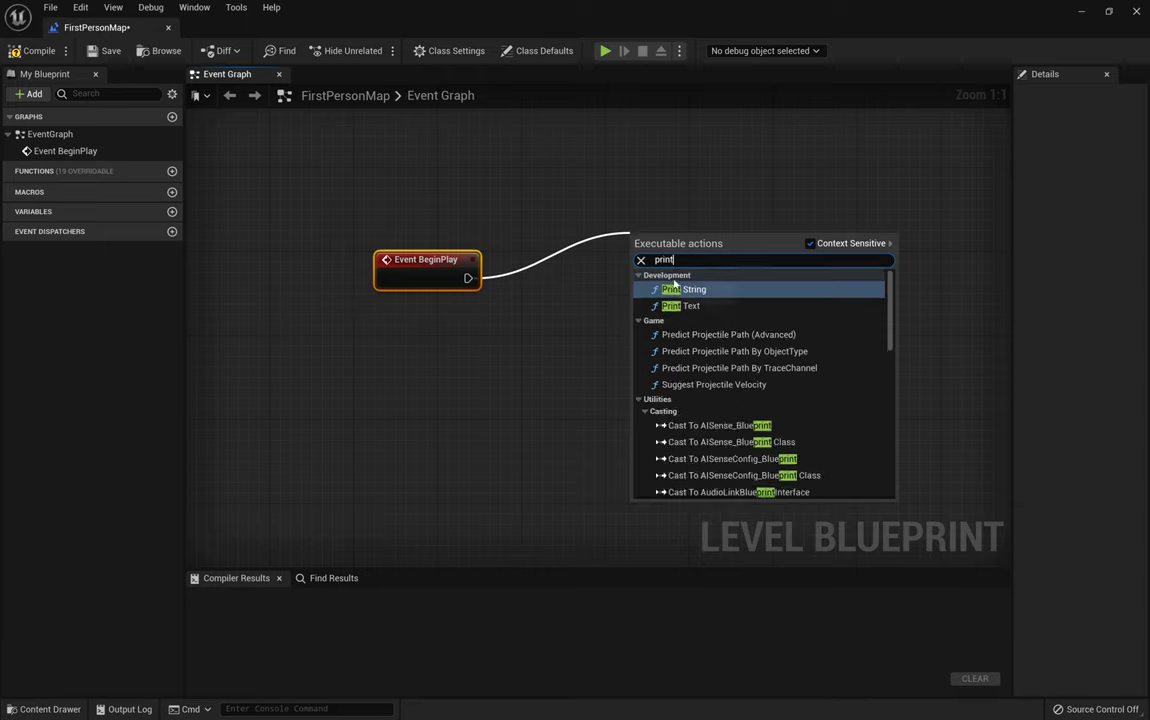
left_click(688, 289)
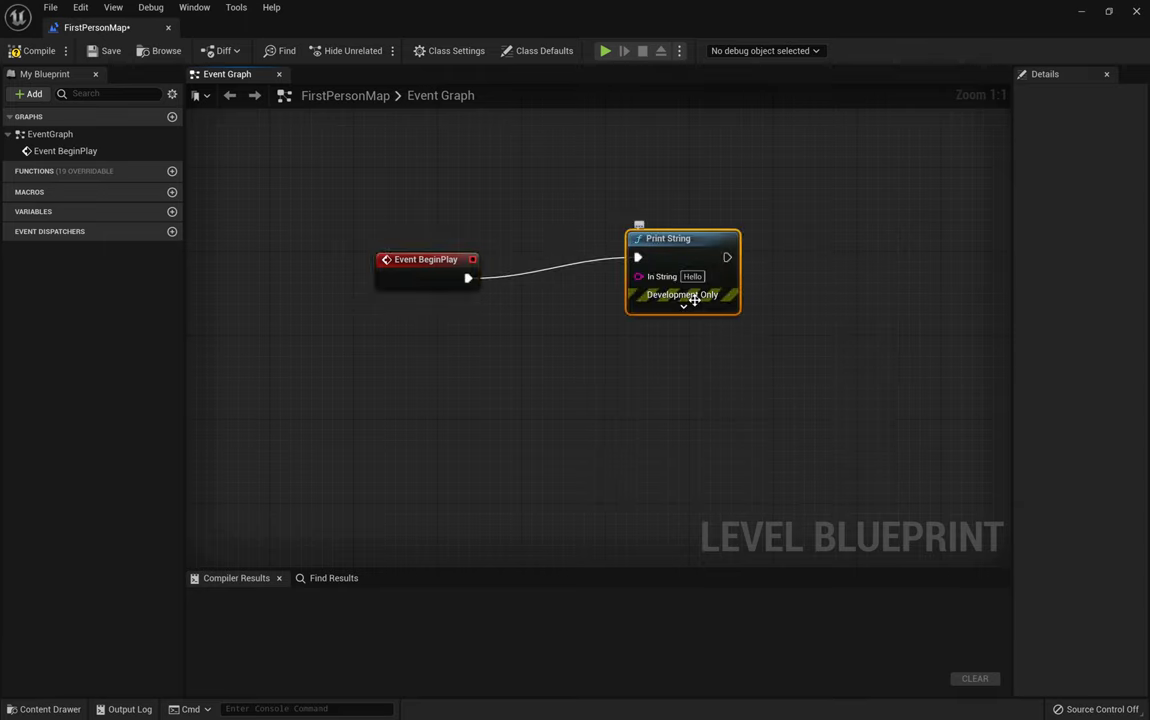
left_click(686, 312)
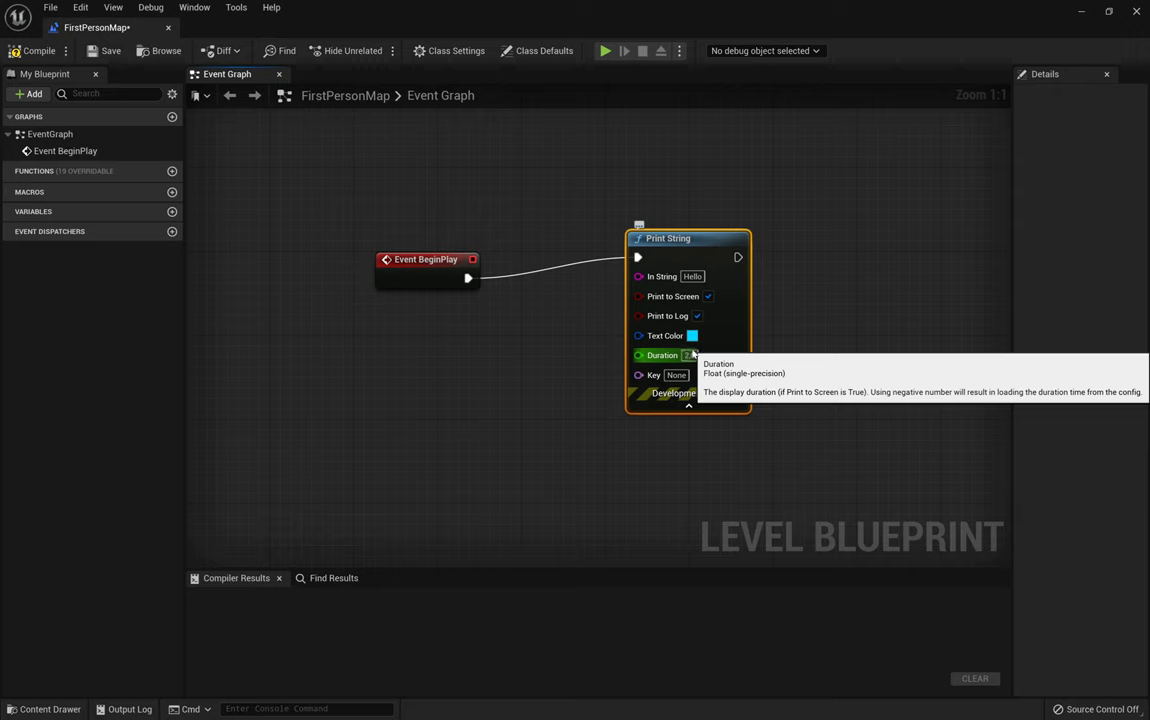
left_click(690, 356)
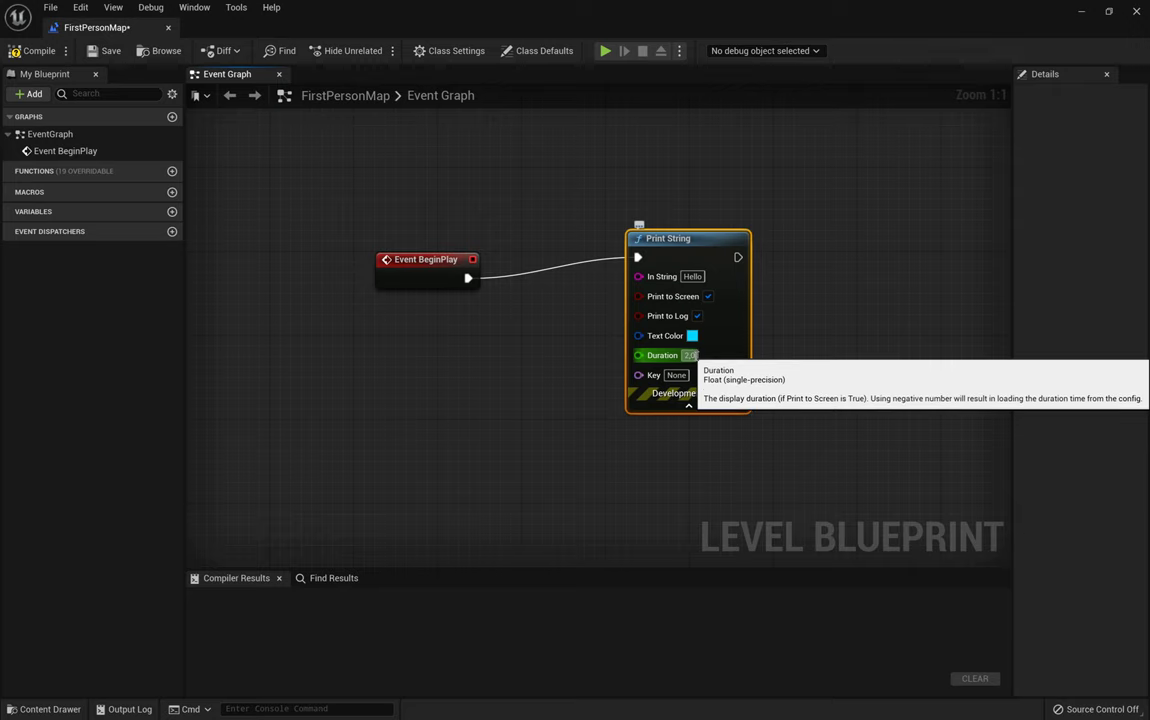
type("0")
key("Return")
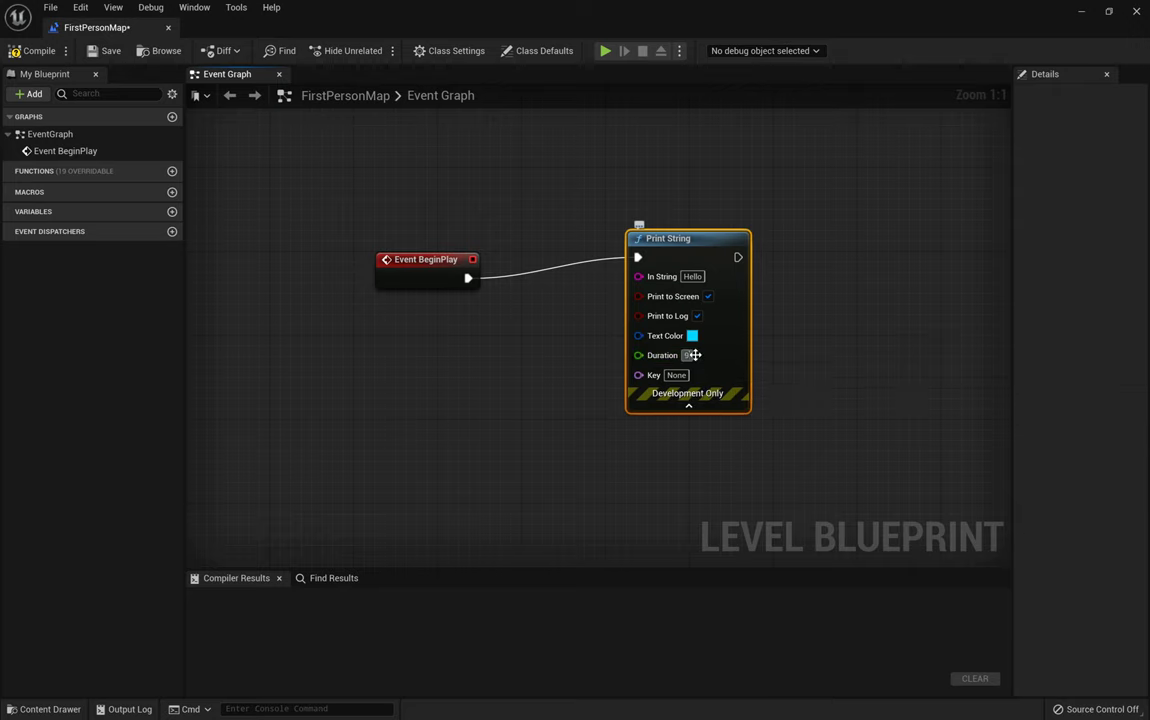
left_click(690, 355)
key("Return")
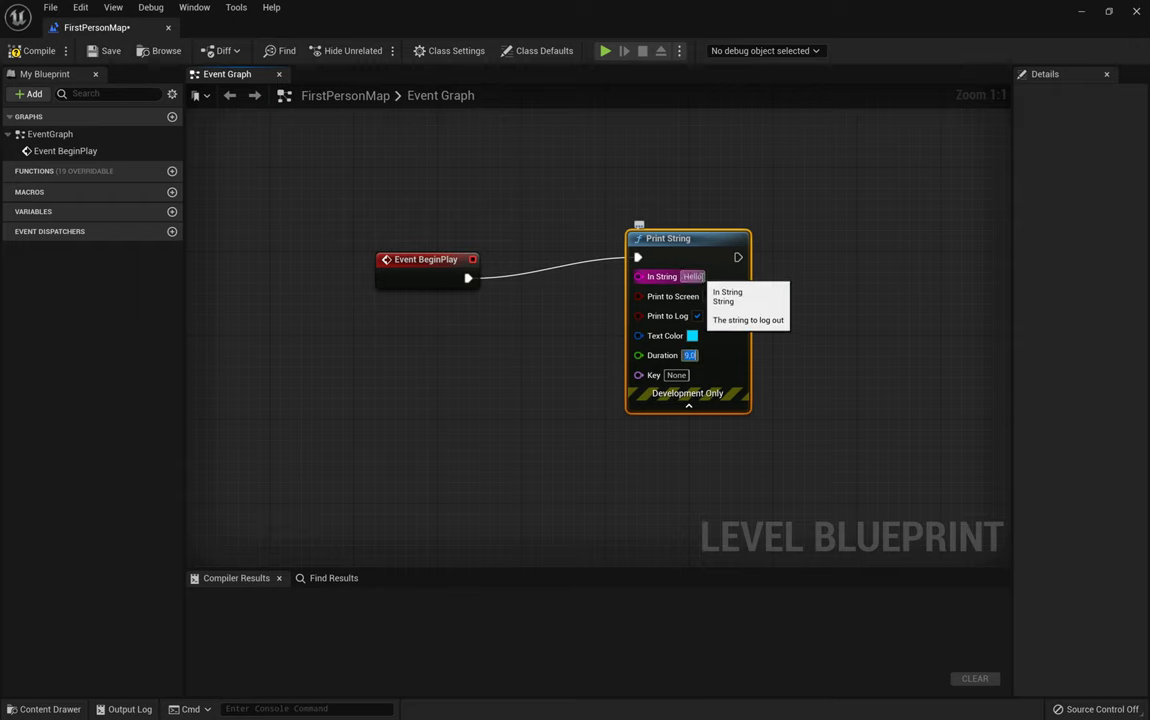
Set the message to 'Hello World!', then compile, save and close the level blueprint
left_click(700, 276)
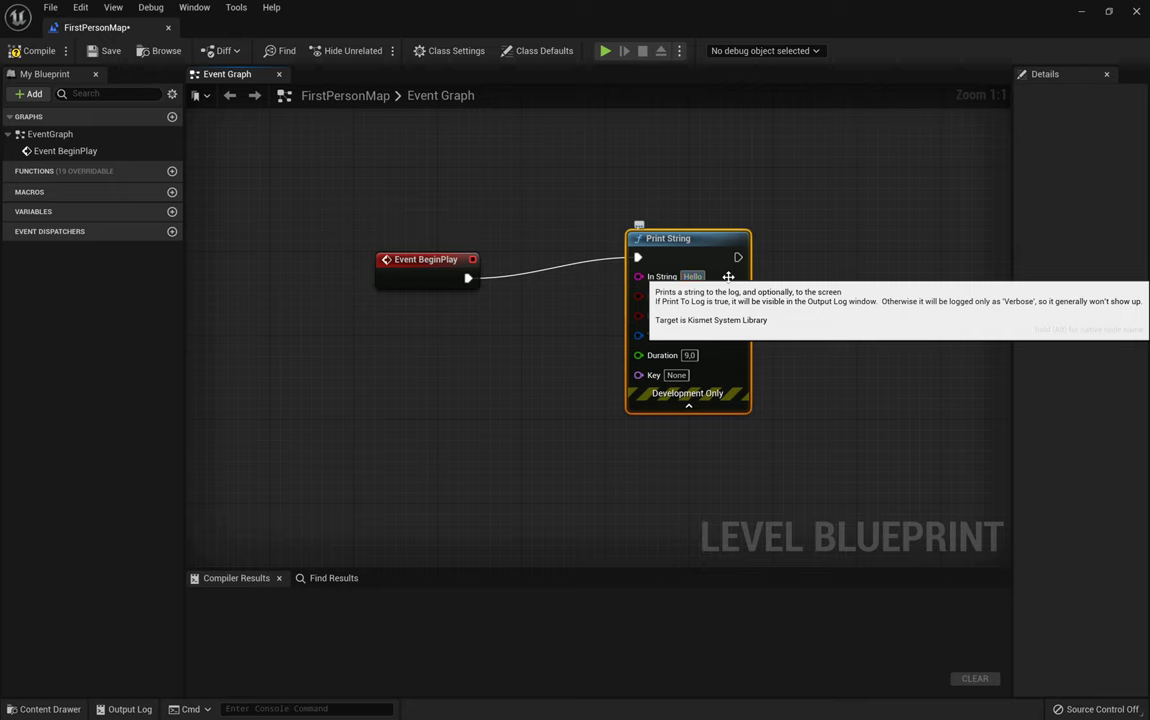
type("Hello World")
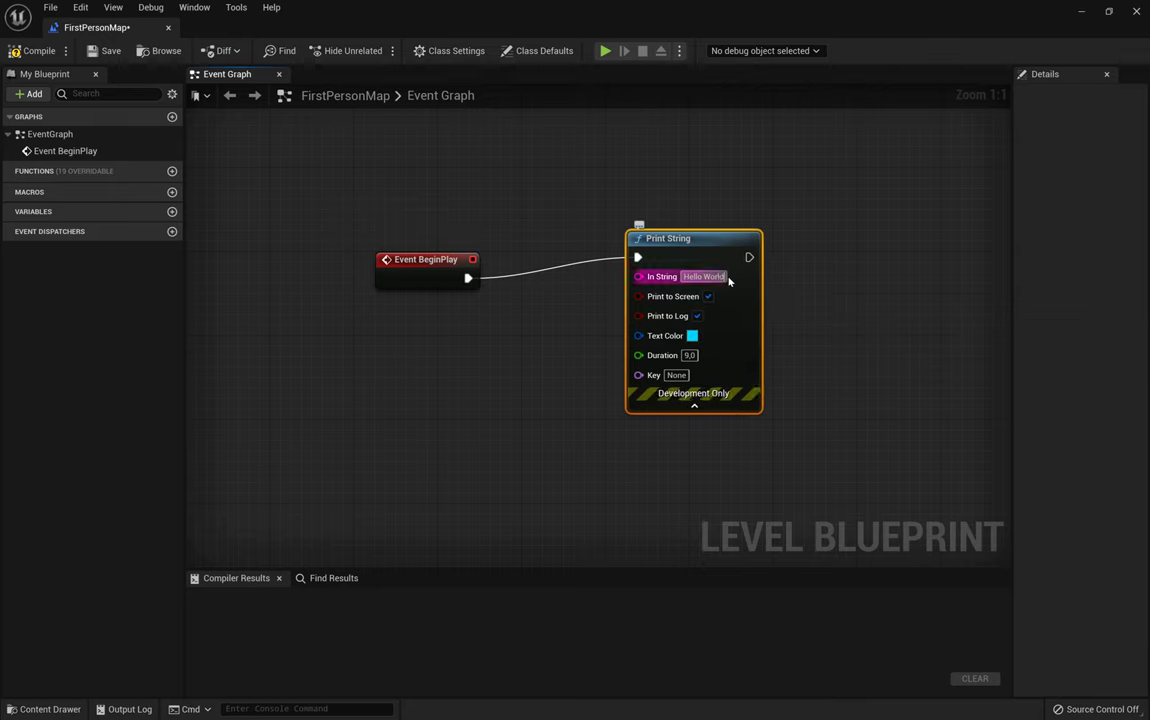
type("!")
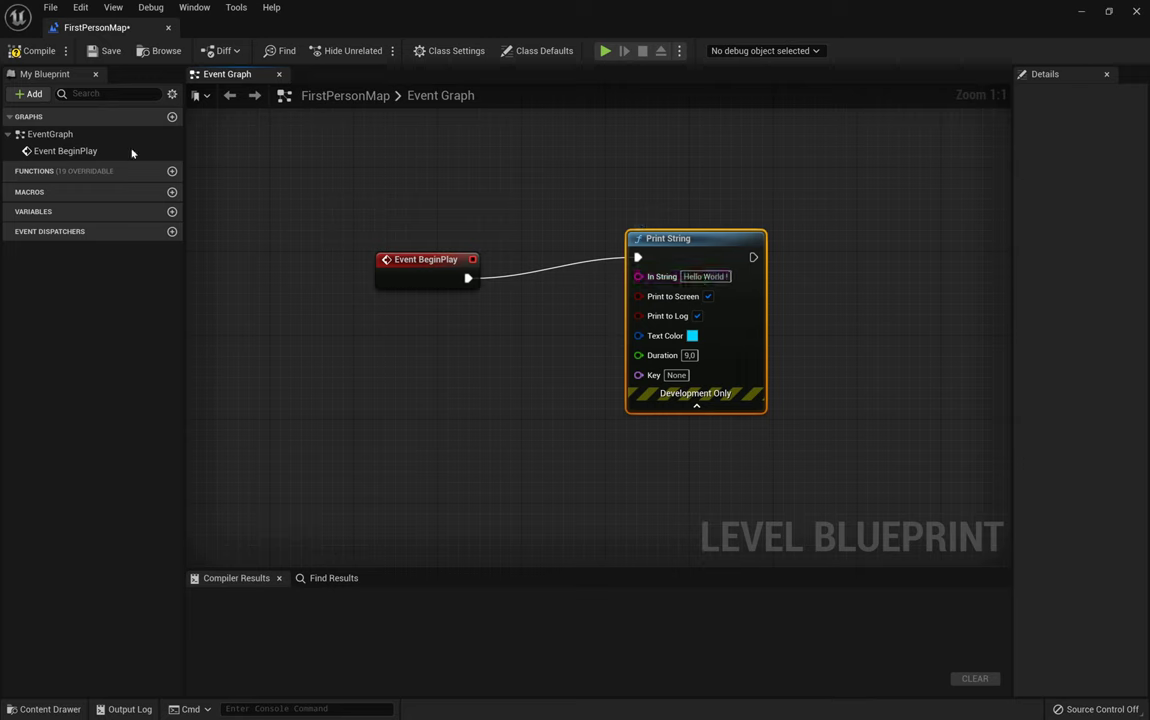
left_click(40, 50)
left_click(110, 51)
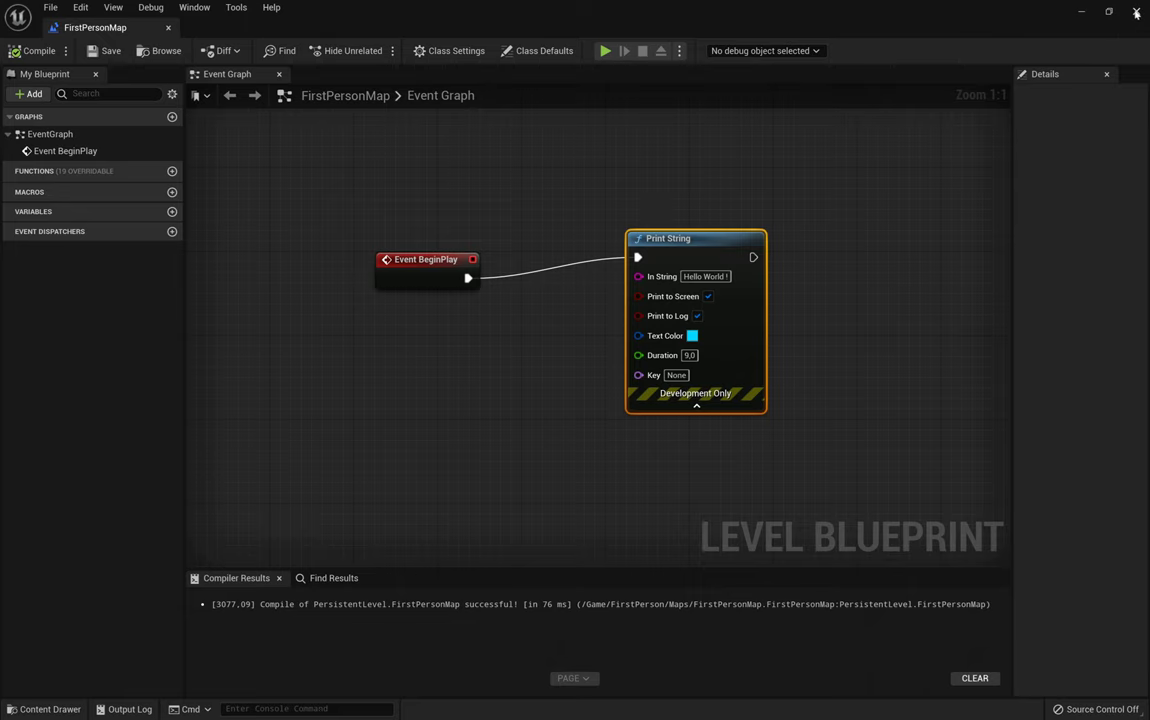
left_click(1136, 12)
Play the level in an immersive full-screen viewport to check the 'Hello World!' message
right_click_drag(847, 204, 832, 206)
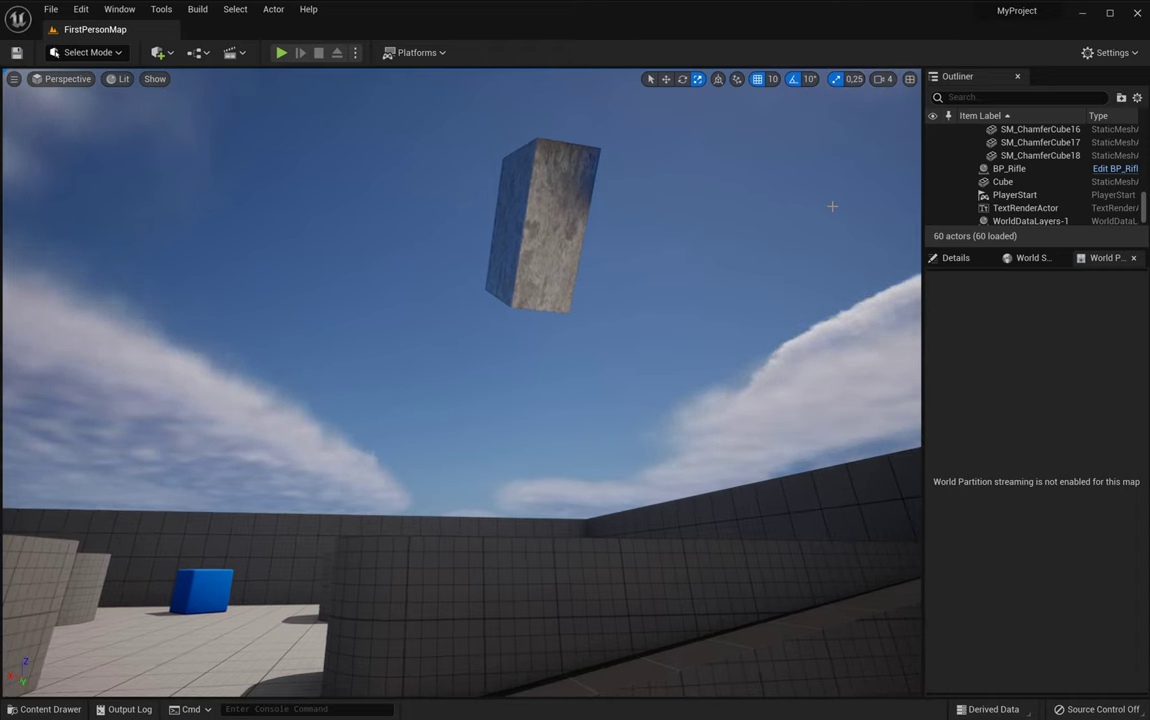
key("F11")
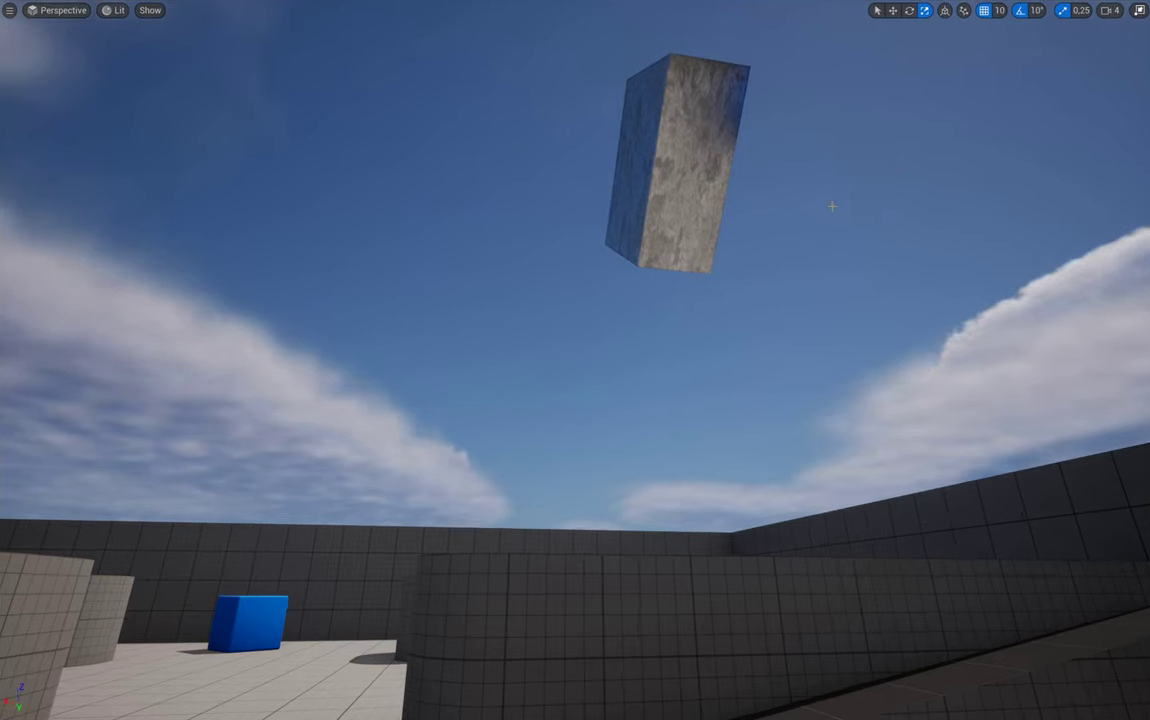
key("alt+p")
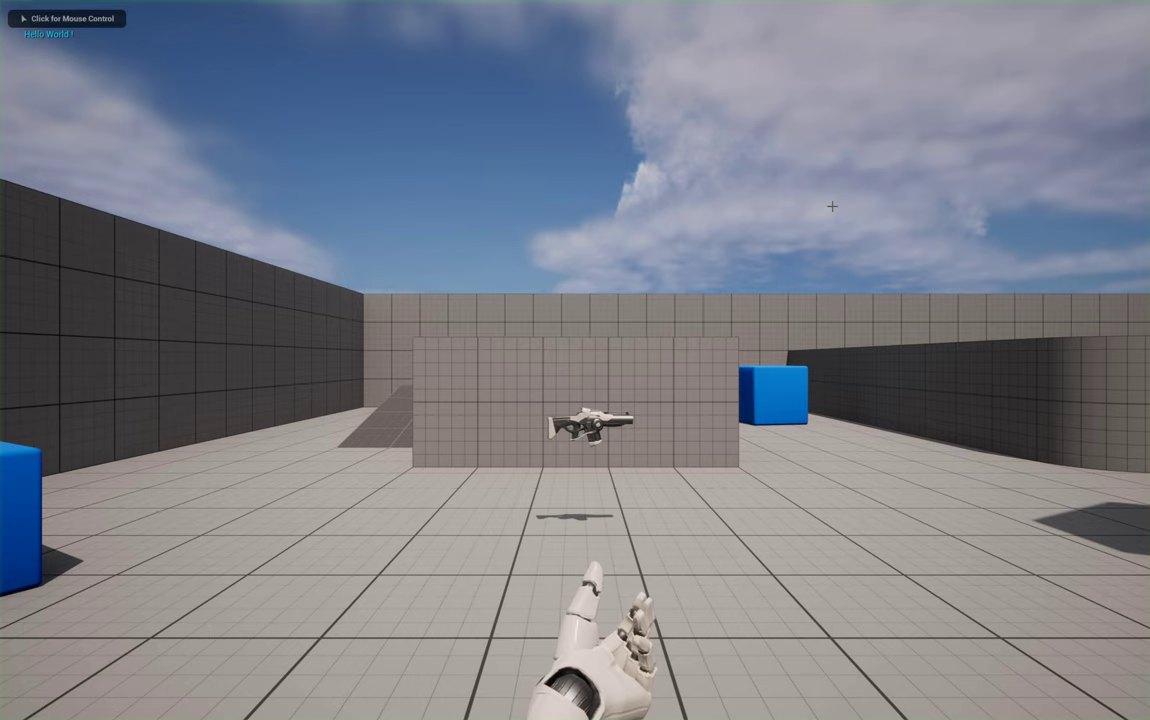